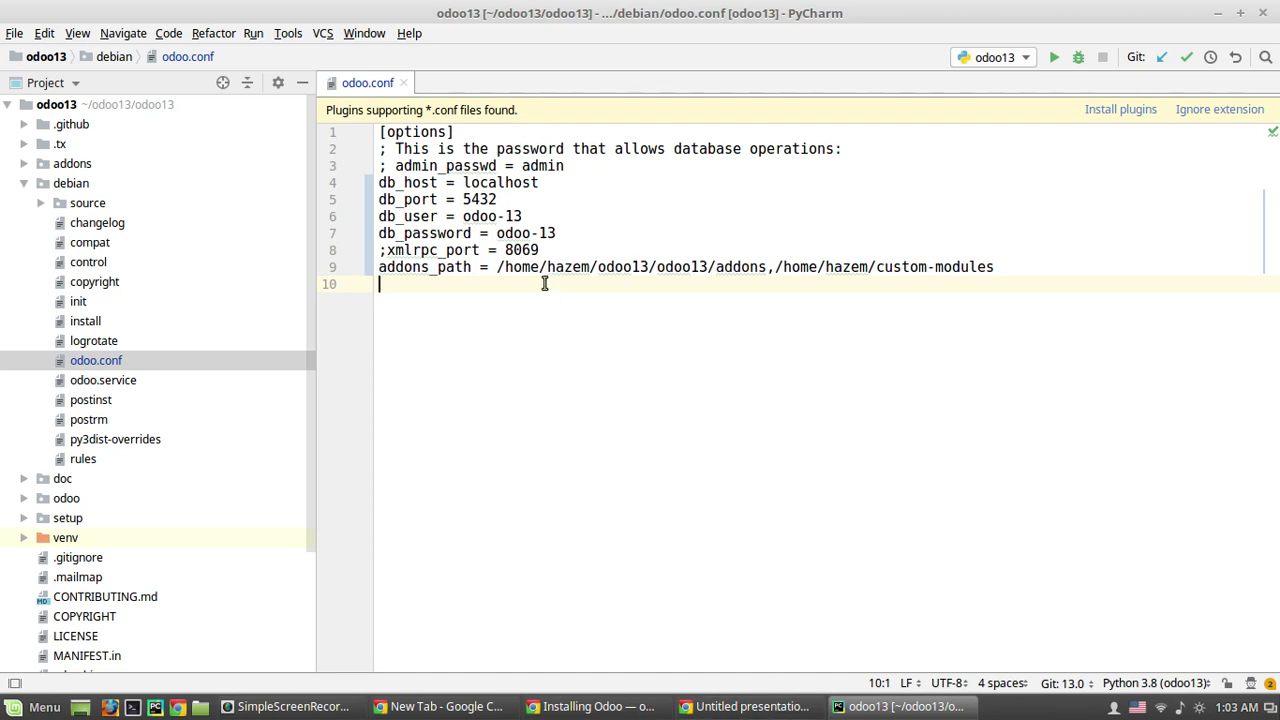
Step: Finish the odoo.conf database settings and custom-modules addons path, then bring up the run configurations
{"action": "left_click", "coordinate": [680, 227]}
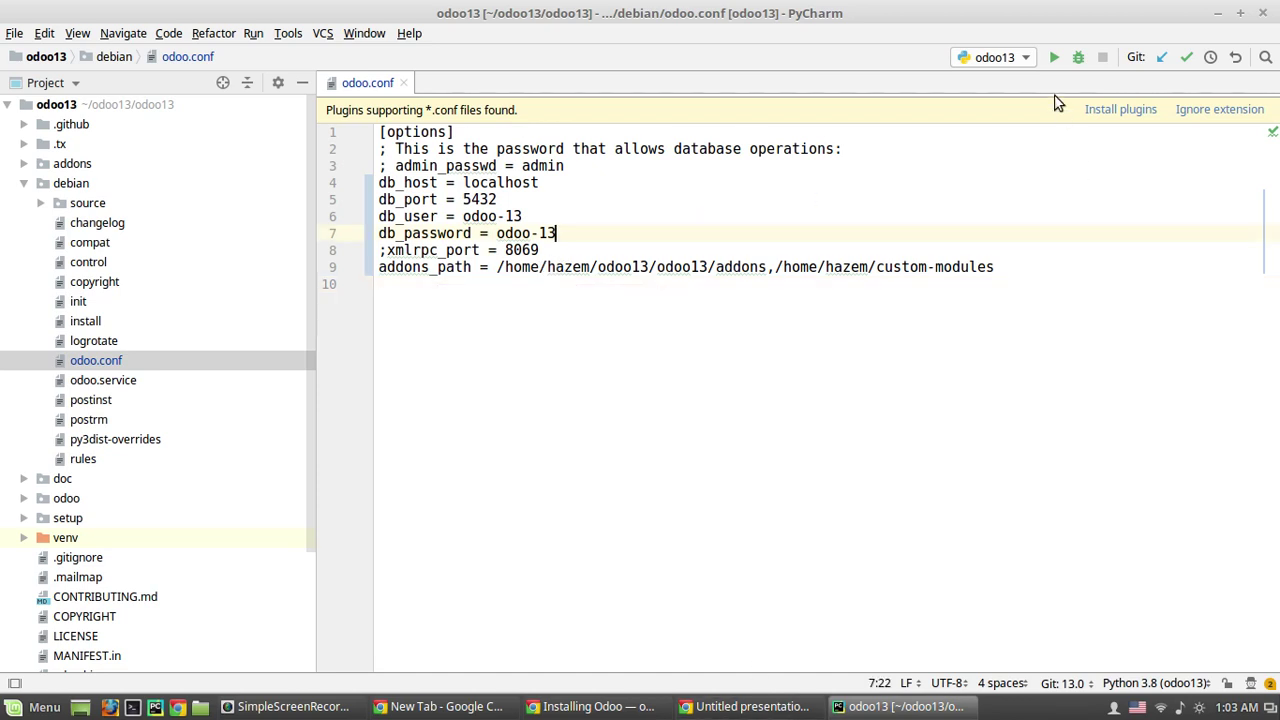
{"action": "left_click", "coordinate": [1005, 58]}
Step: Check the odoo13 configuration's --config parameter without changes, then run odoo13 on port 8069
{"action": "left_click", "coordinate": [1000, 79]}
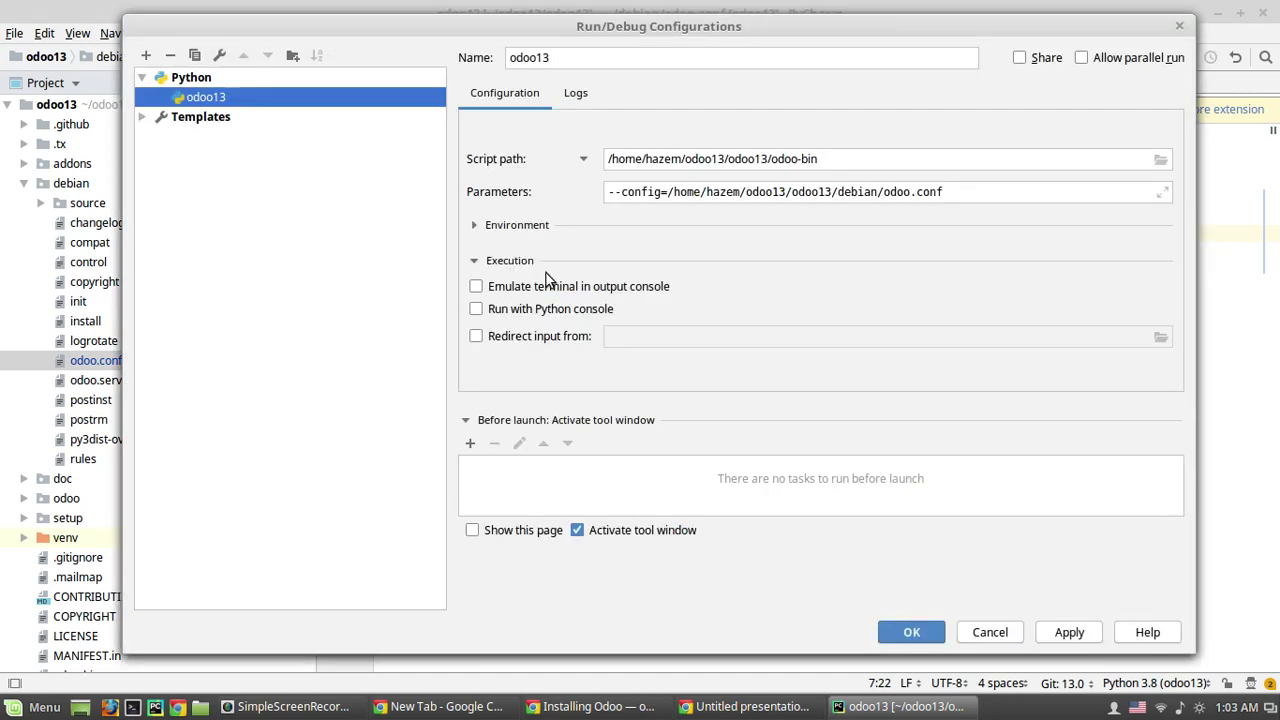
{"action": "left_click", "coordinate": [968, 633]}
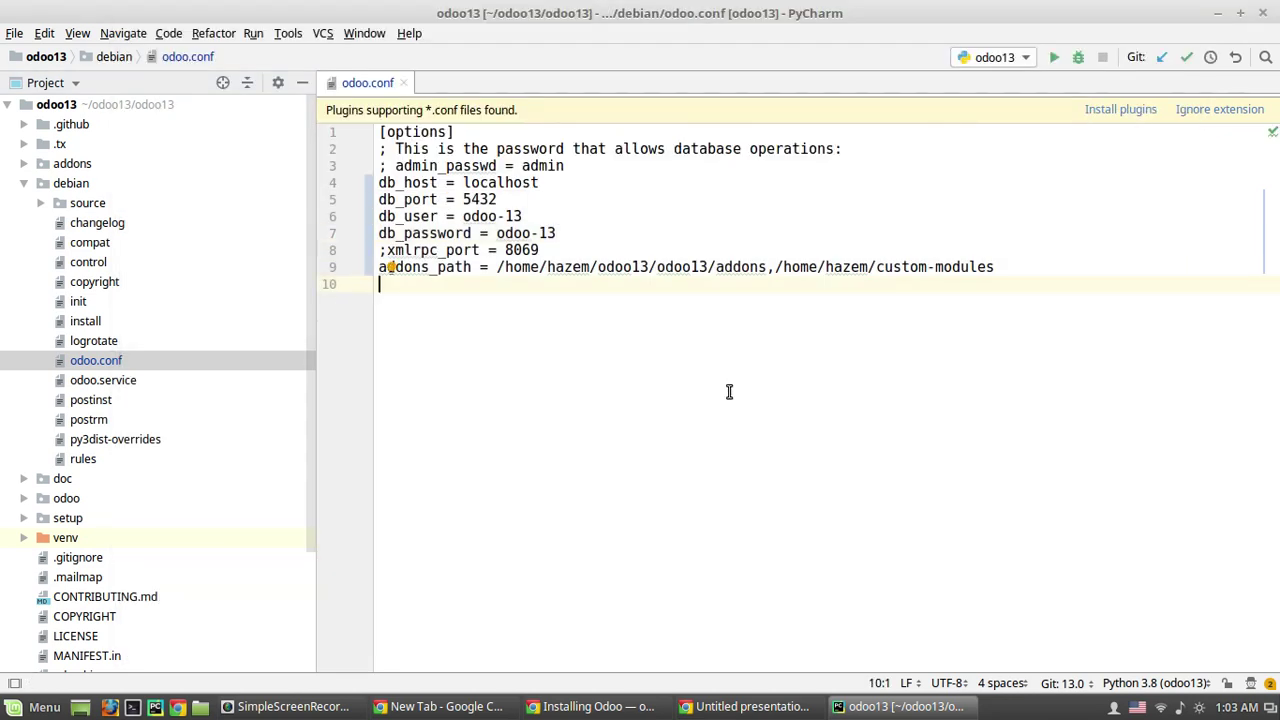
{"action": "left_click", "coordinate": [1053, 57]}
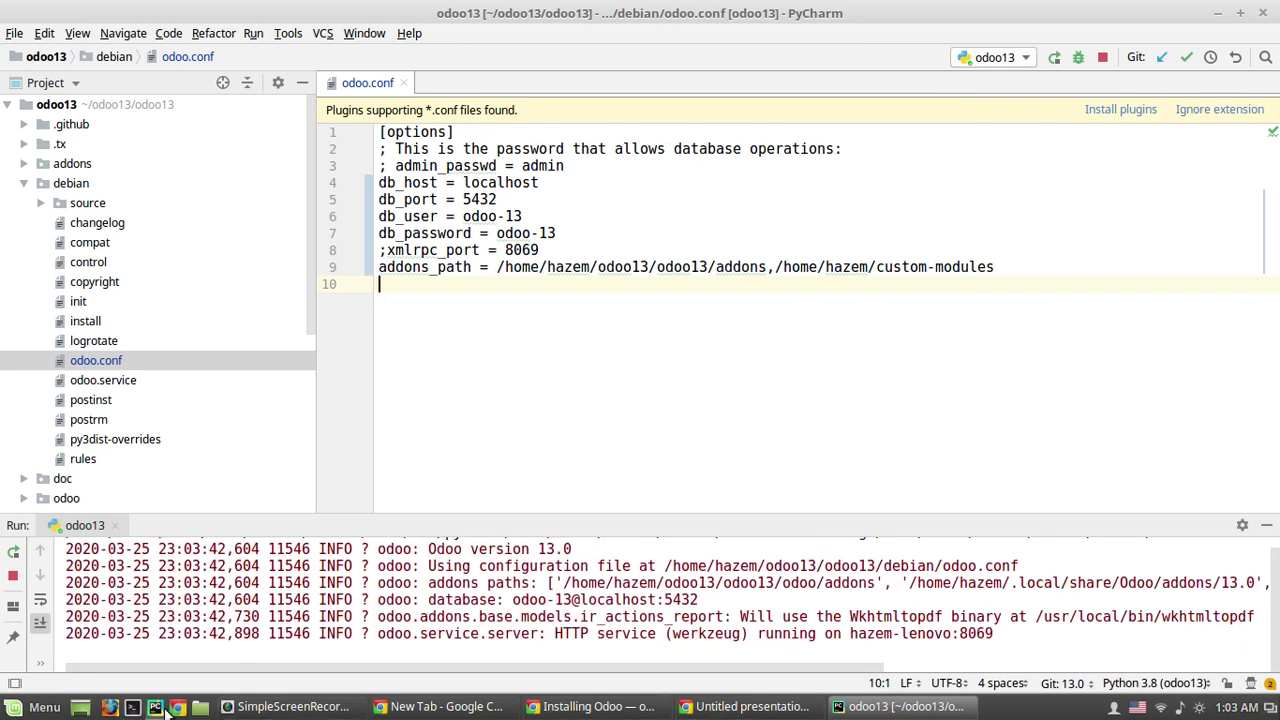
Step: Open Odoo in a new Chrome window at localhost:8069
{"action": "left_click", "coordinate": [177, 707]}
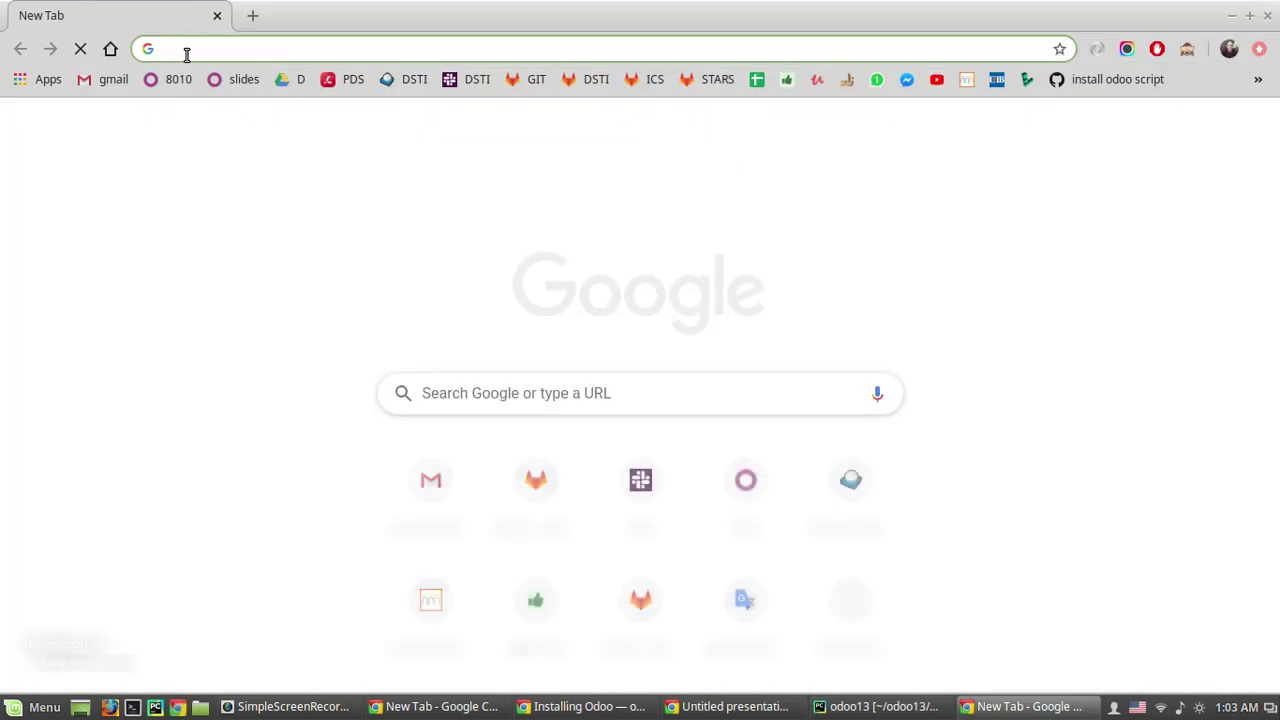
{"action": "type", "text": "local"}
{"action": "key", "text": "Return"}
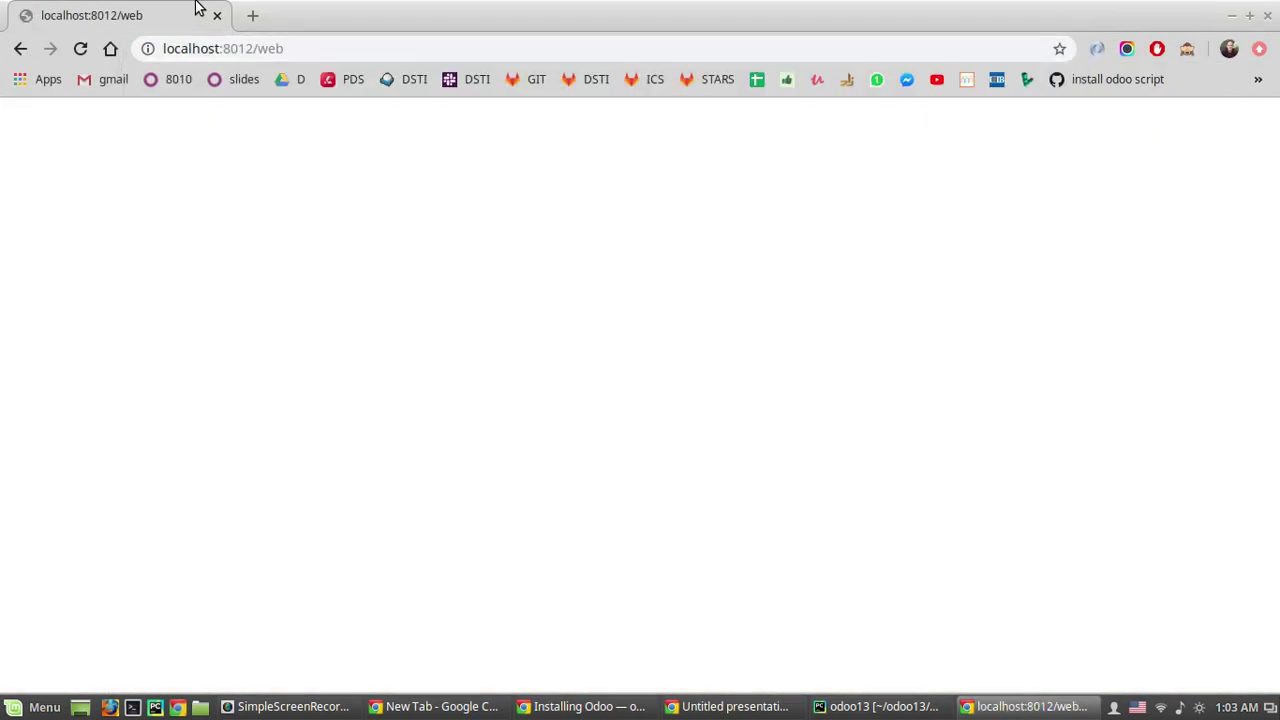
{"action": "left_click_drag", "start_coordinate": [223, 48], "coordinate": [352, 48]}
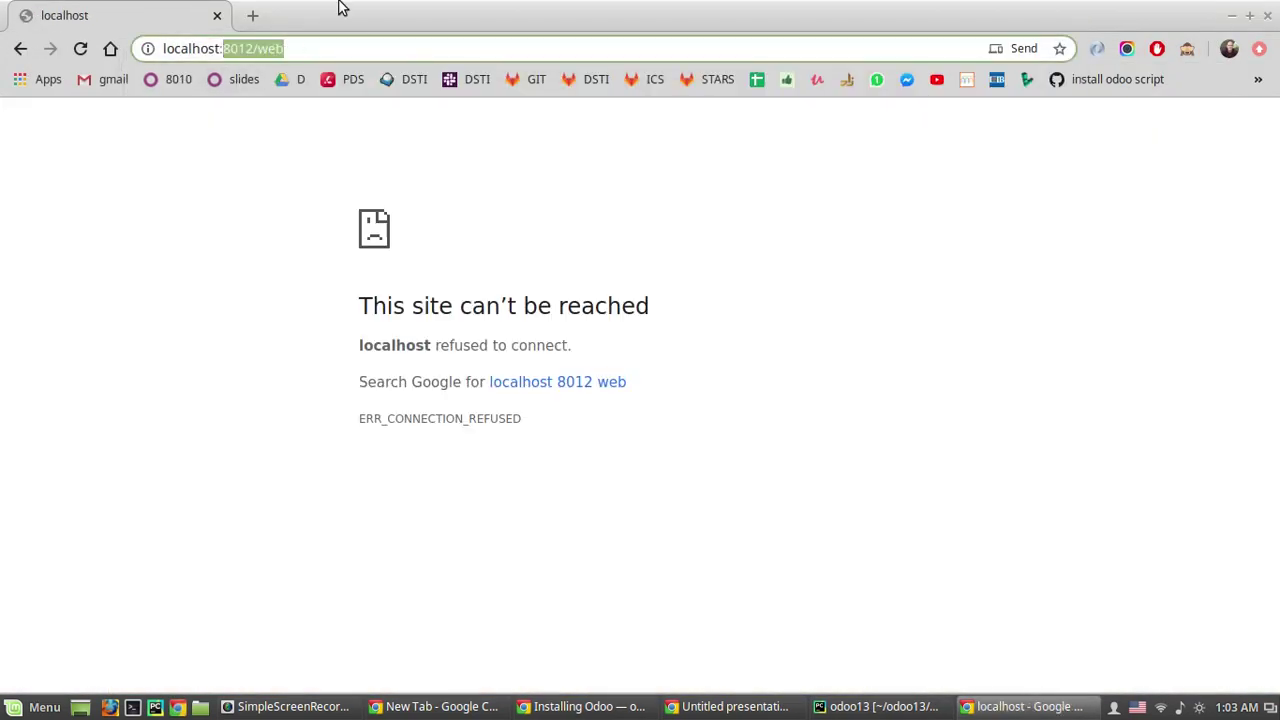
{"action": "type", "text": "8069"}
{"action": "key", "text": "Return"}
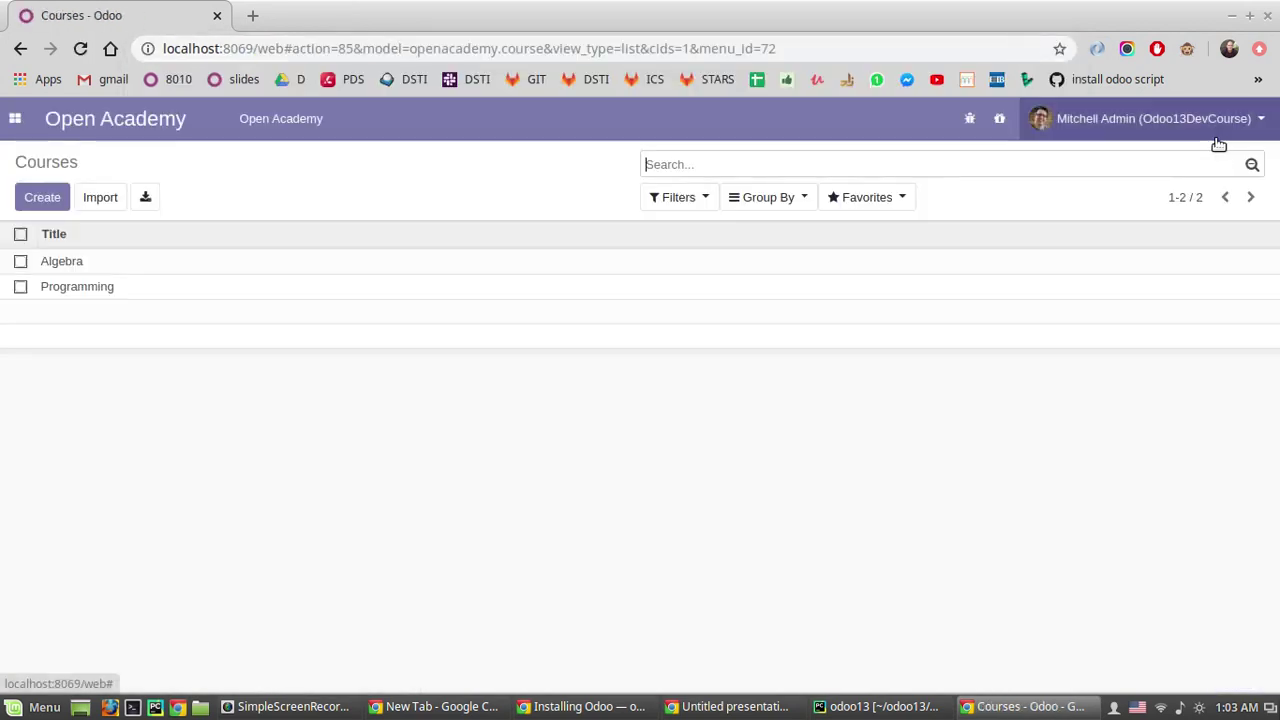
Step: Log out of the current database and open Create Database in the database manager
{"action": "left_click", "coordinate": [1200, 118]}
{"action": "left_click", "coordinate": [1068, 290]}
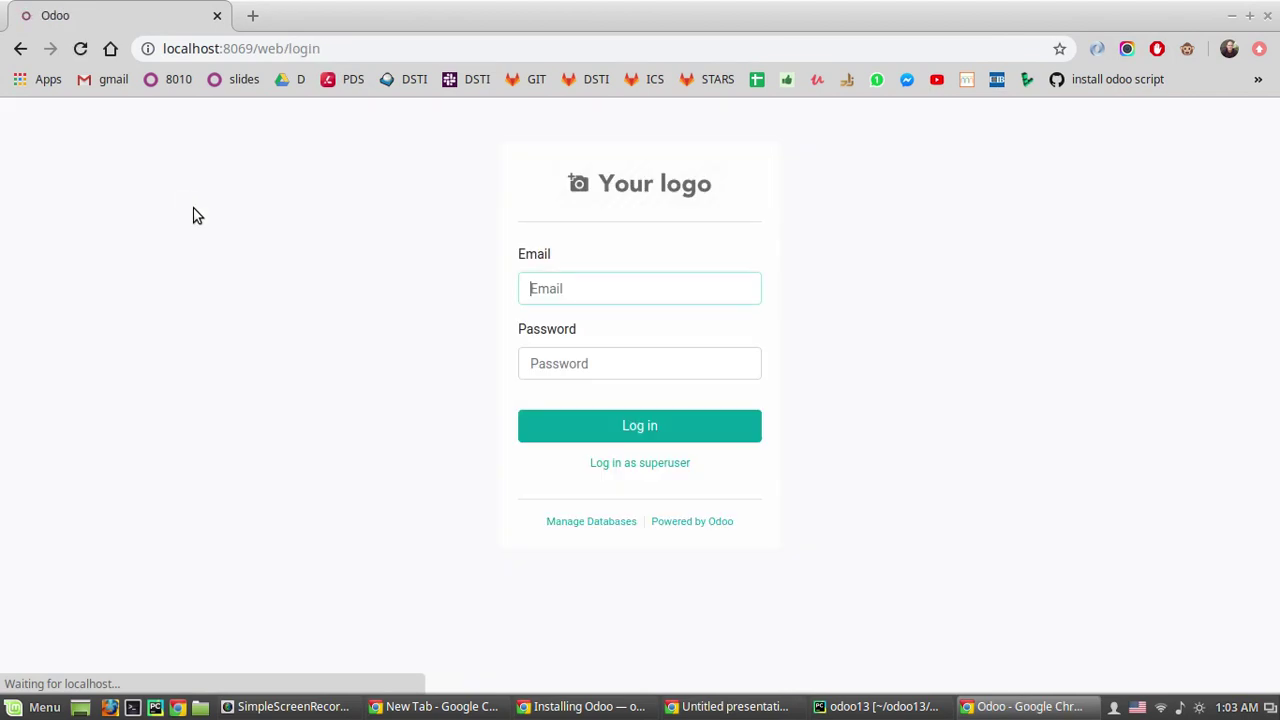
{"action": "left_click", "coordinate": [598, 522]}
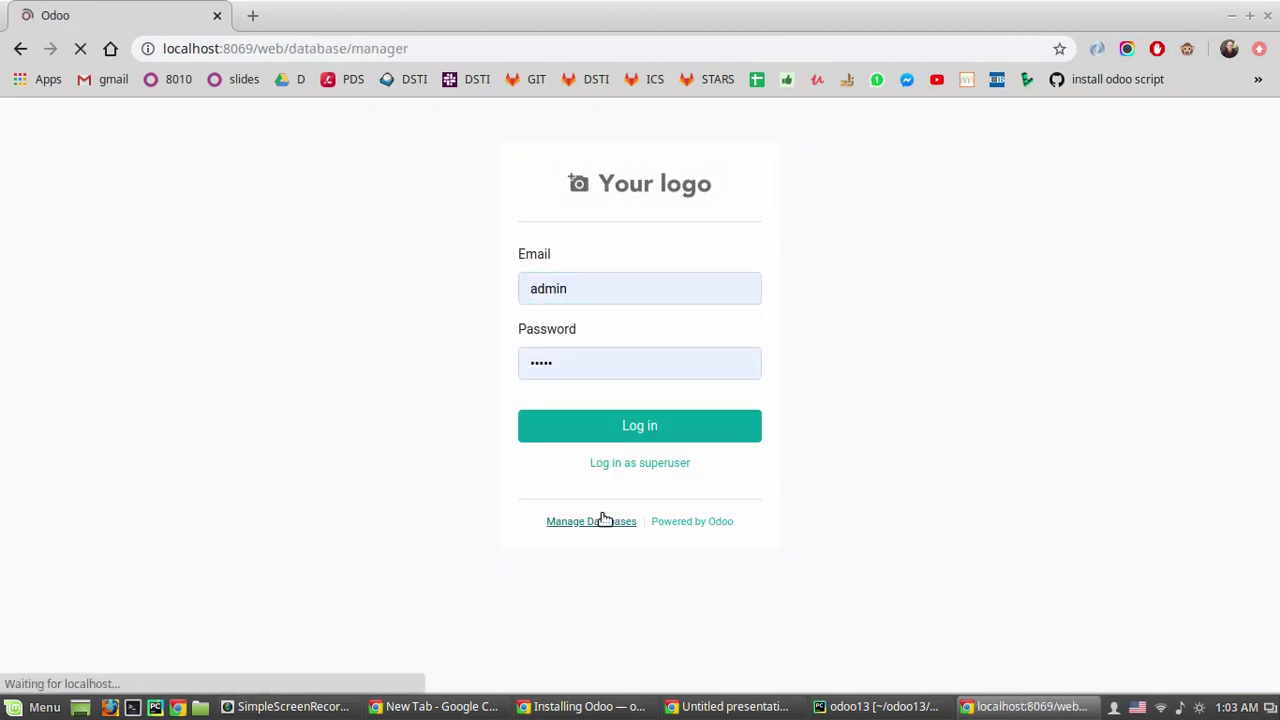
{"action": "left_click", "coordinate": [497, 385]}
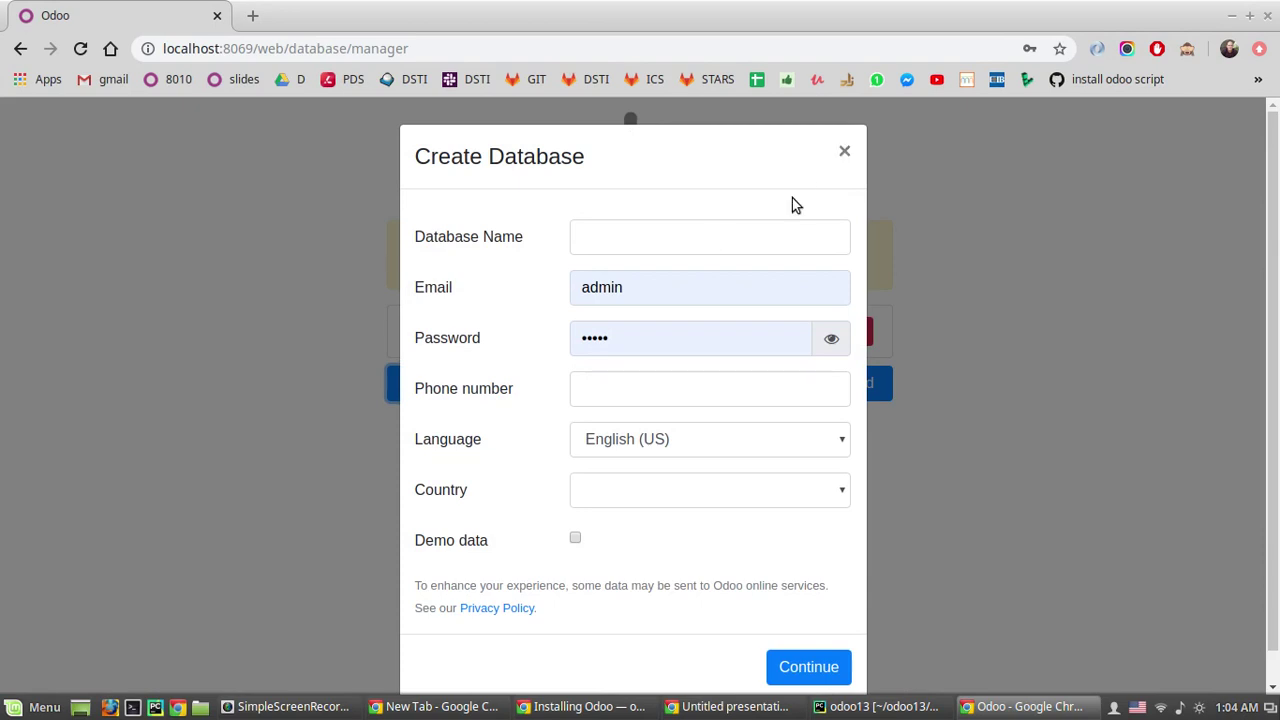
Step: Create database 'test' with the default admin credentials, country Egypt and demo data
{"action": "left_click", "coordinate": [582, 238]}
{"action": "type", "text": "test"}
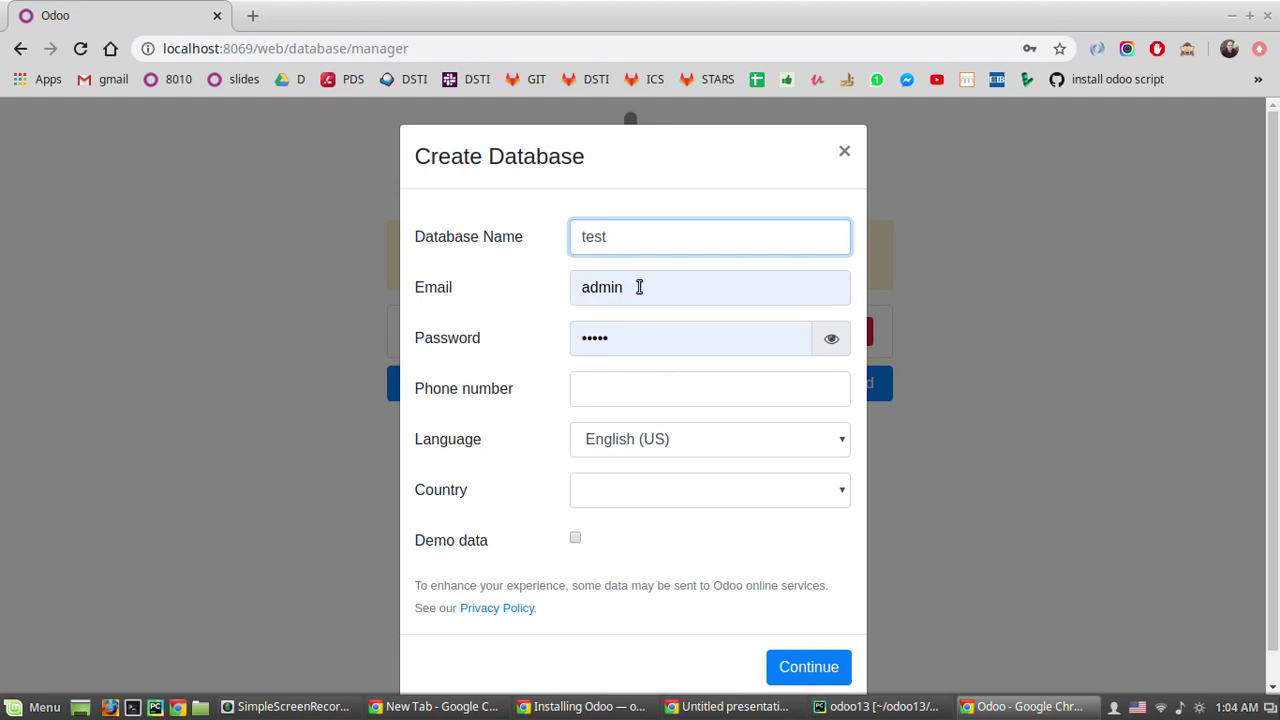
{"action": "left_click", "coordinate": [606, 287]}
{"action": "left_click", "coordinate": [569, 352]}
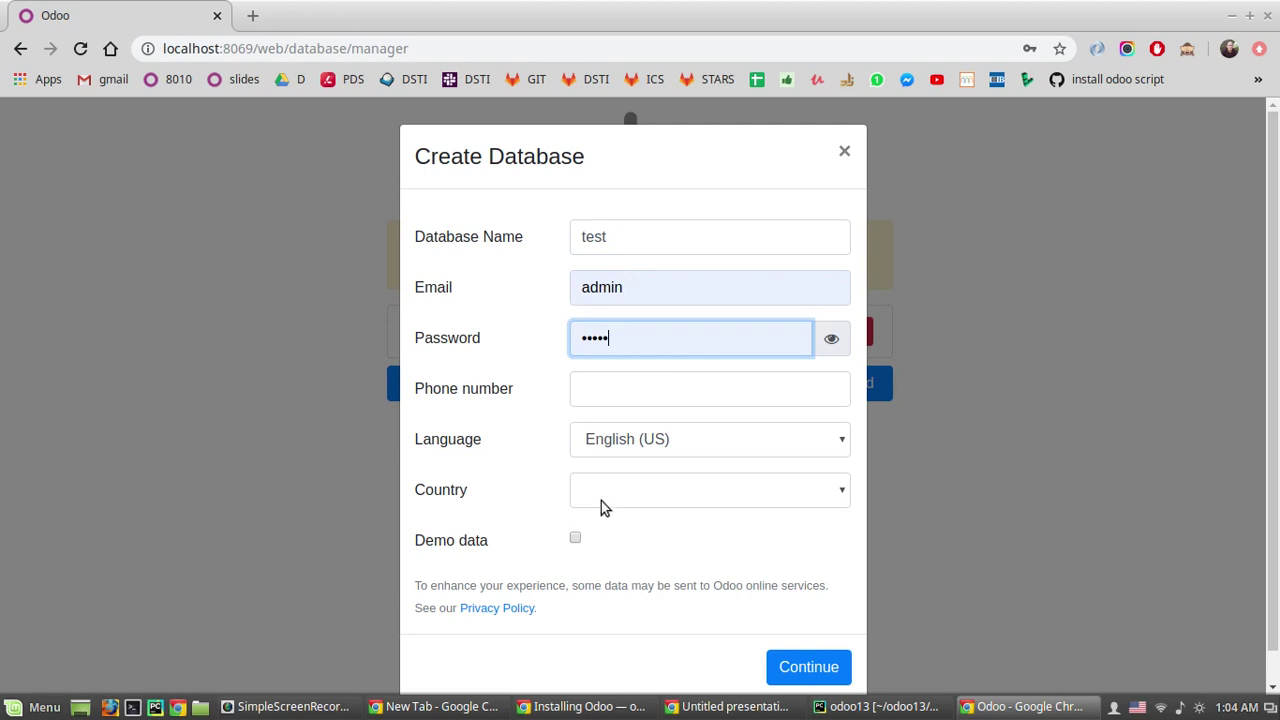
{"action": "left_click", "coordinate": [606, 497]}
{"action": "type", "text": "eg"}
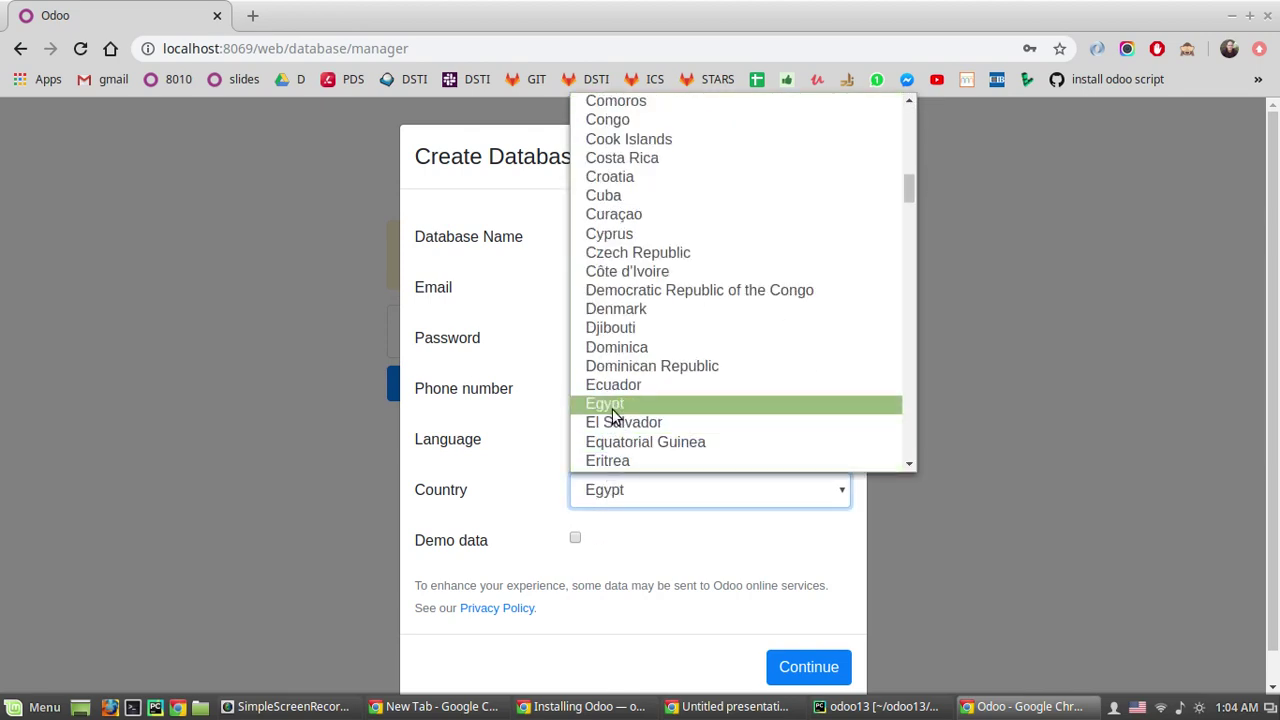
{"action": "left_click", "coordinate": [587, 520]}
{"action": "left_click", "coordinate": [575, 540]}
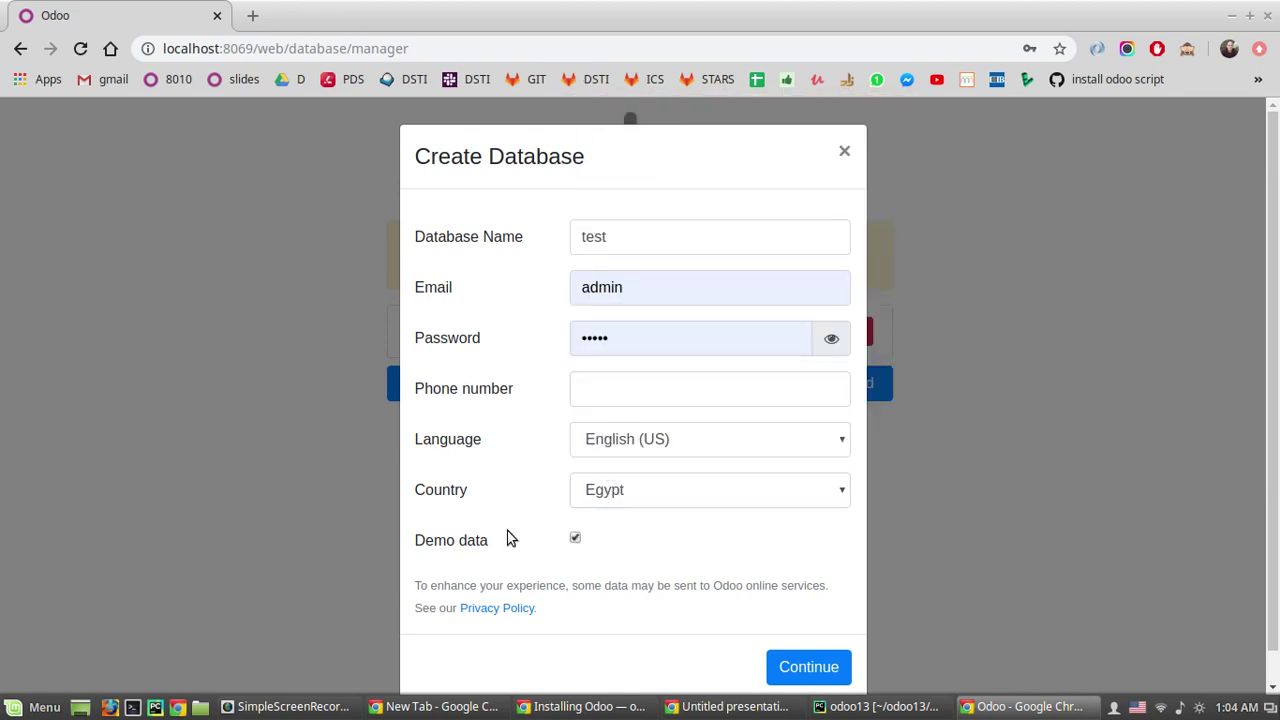
{"action": "left_click", "coordinate": [810, 668]}
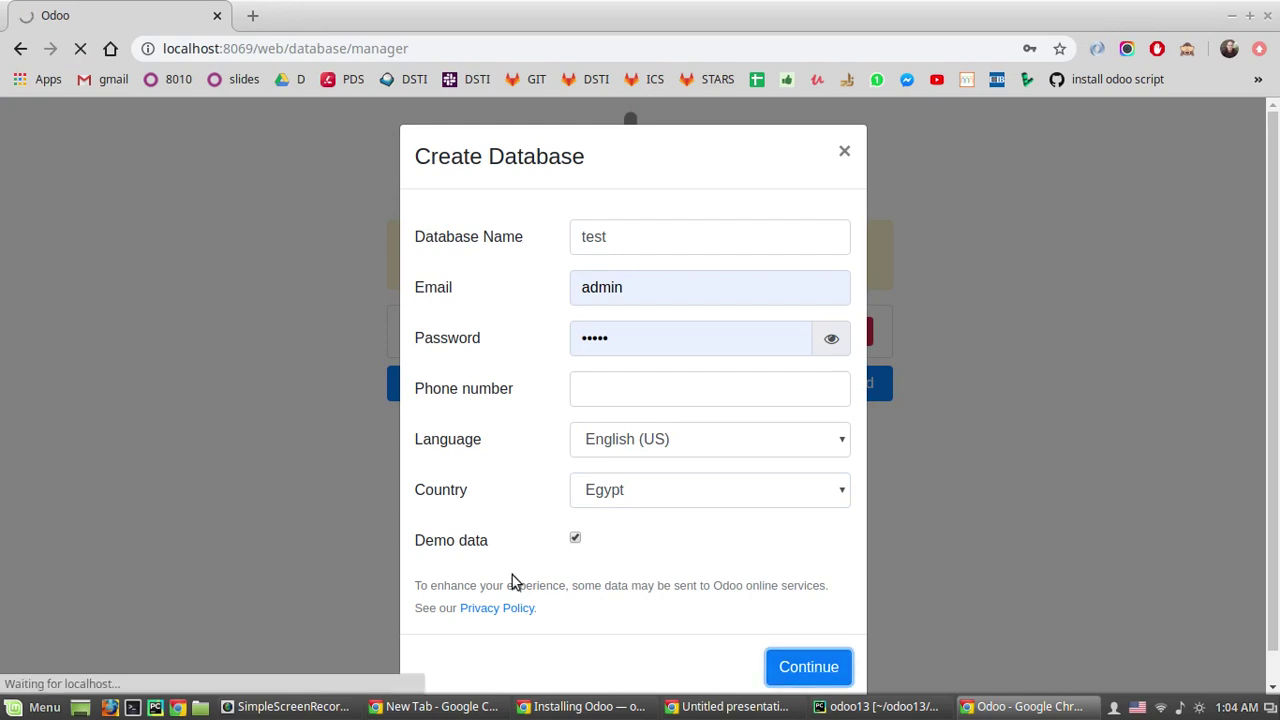
{"action": "left_click", "coordinate": [920, 706]}
Step: Enlarge the Run log panel and close the odoo.conf editor tab
{"action": "left_click_drag", "start_coordinate": [668, 520], "coordinate": [665, 481]}
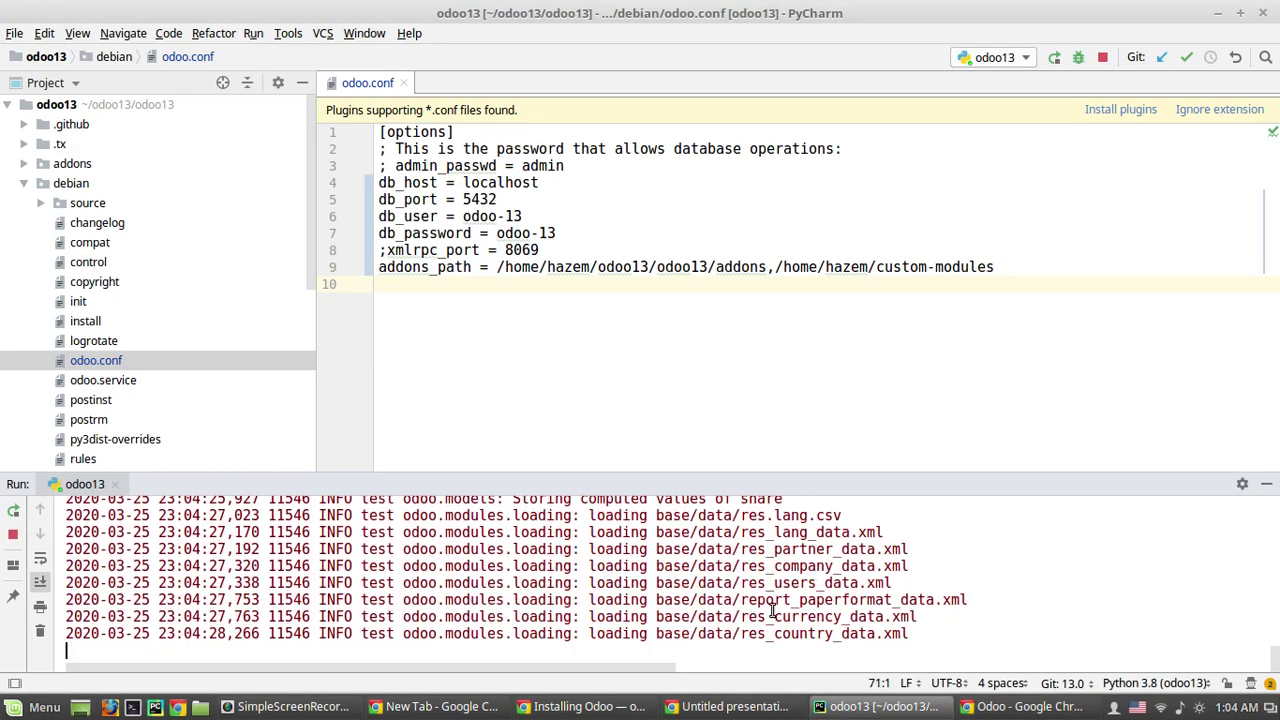
{"action": "left_click_drag", "start_coordinate": [523, 477], "coordinate": [470, 417]}
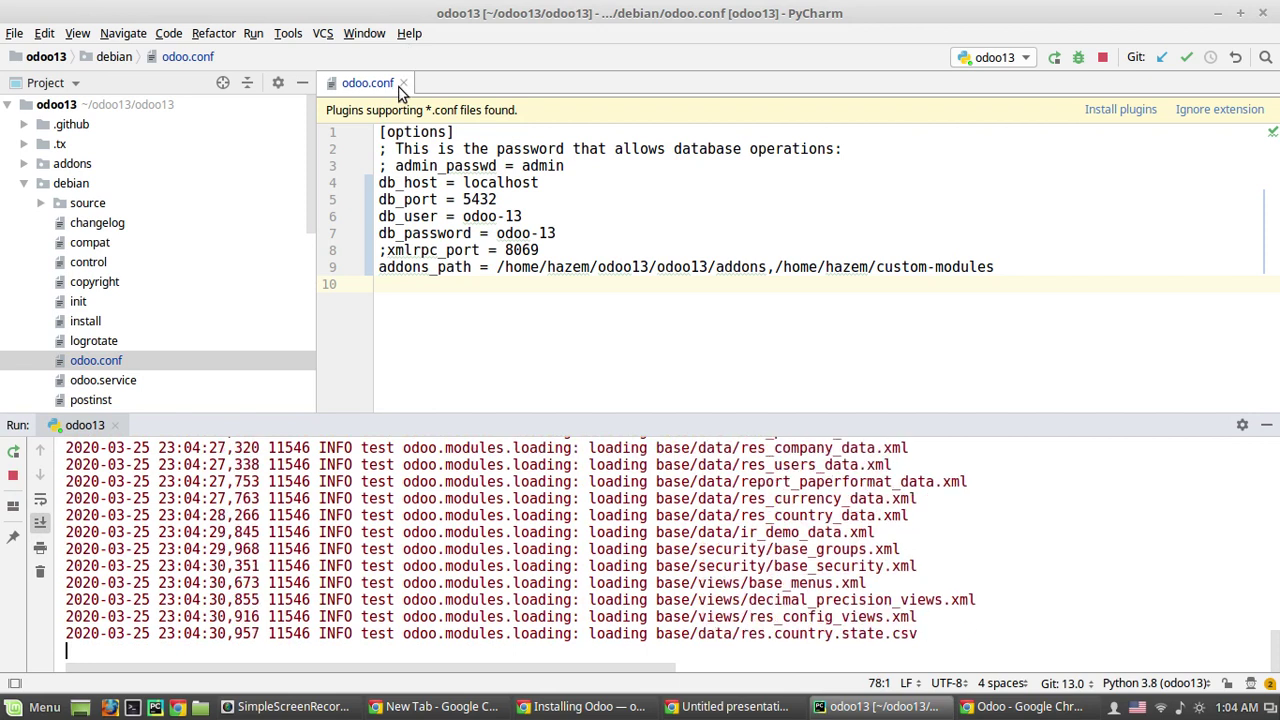
{"action": "left_click", "coordinate": [402, 84]}
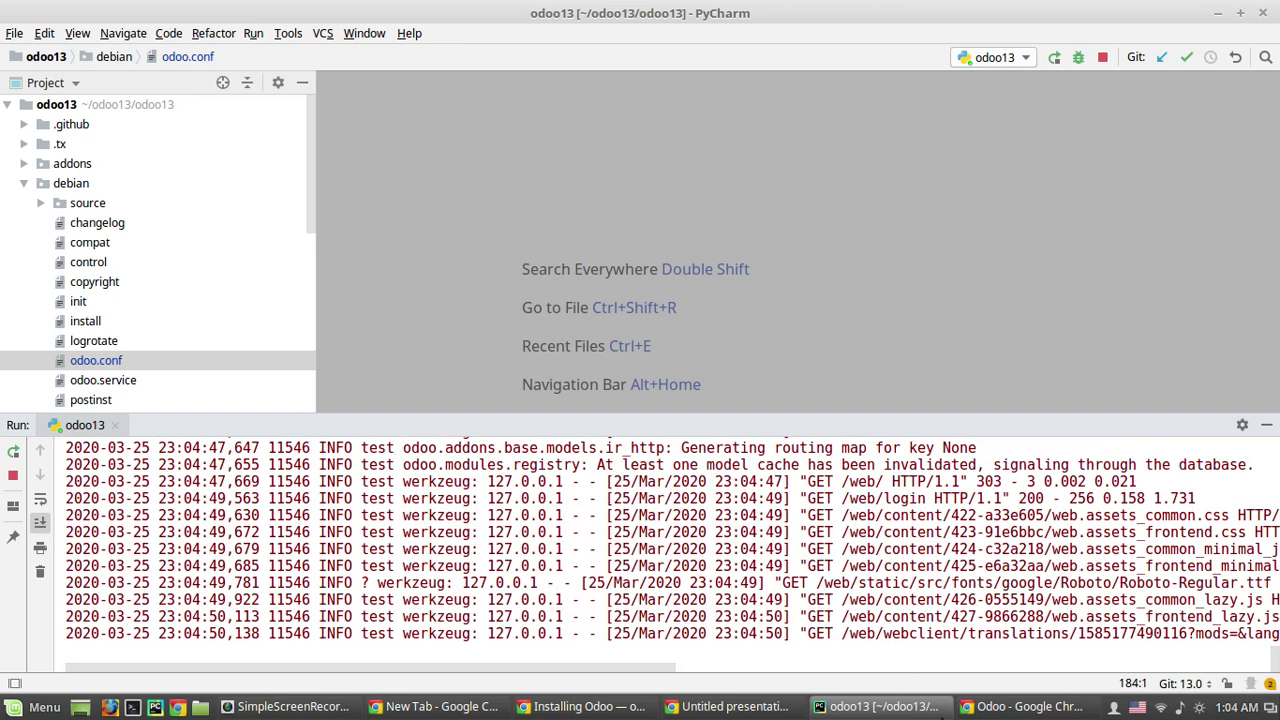
Step: Log in to the 'test' database with the default admin e-mail and password
{"action": "left_click", "coordinate": [978, 708]}
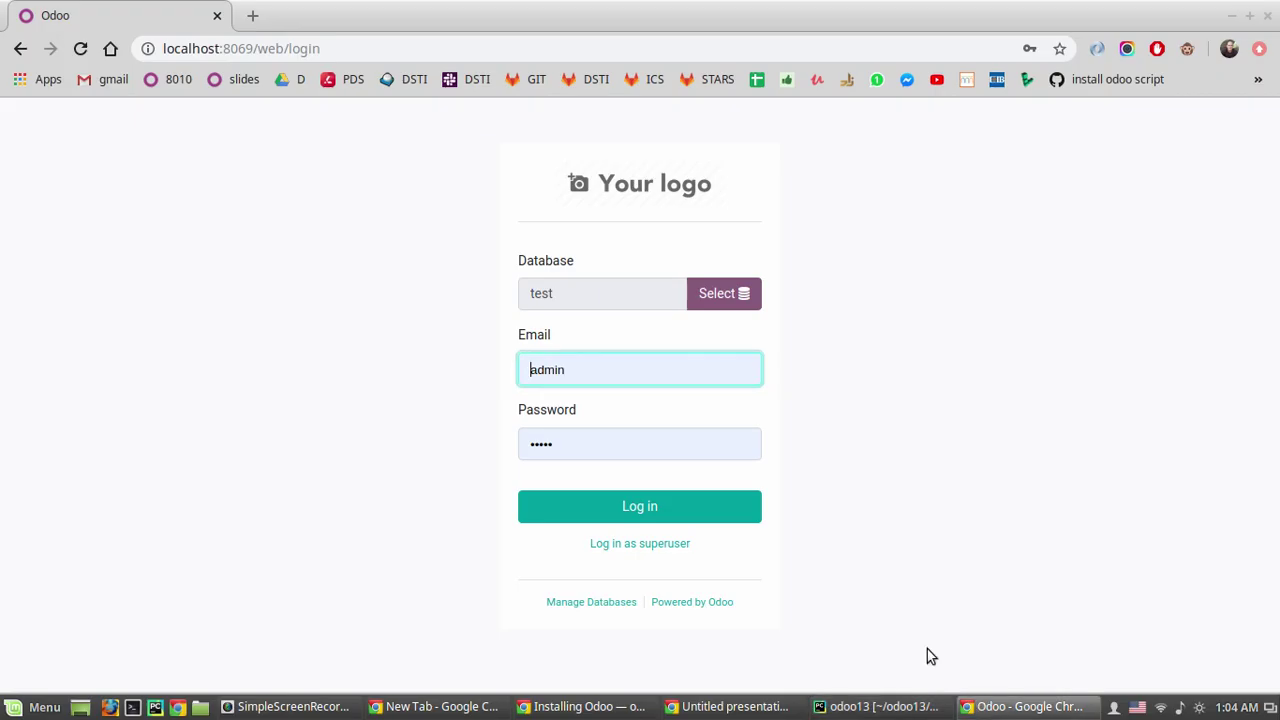
{"action": "left_click", "coordinate": [570, 300]}
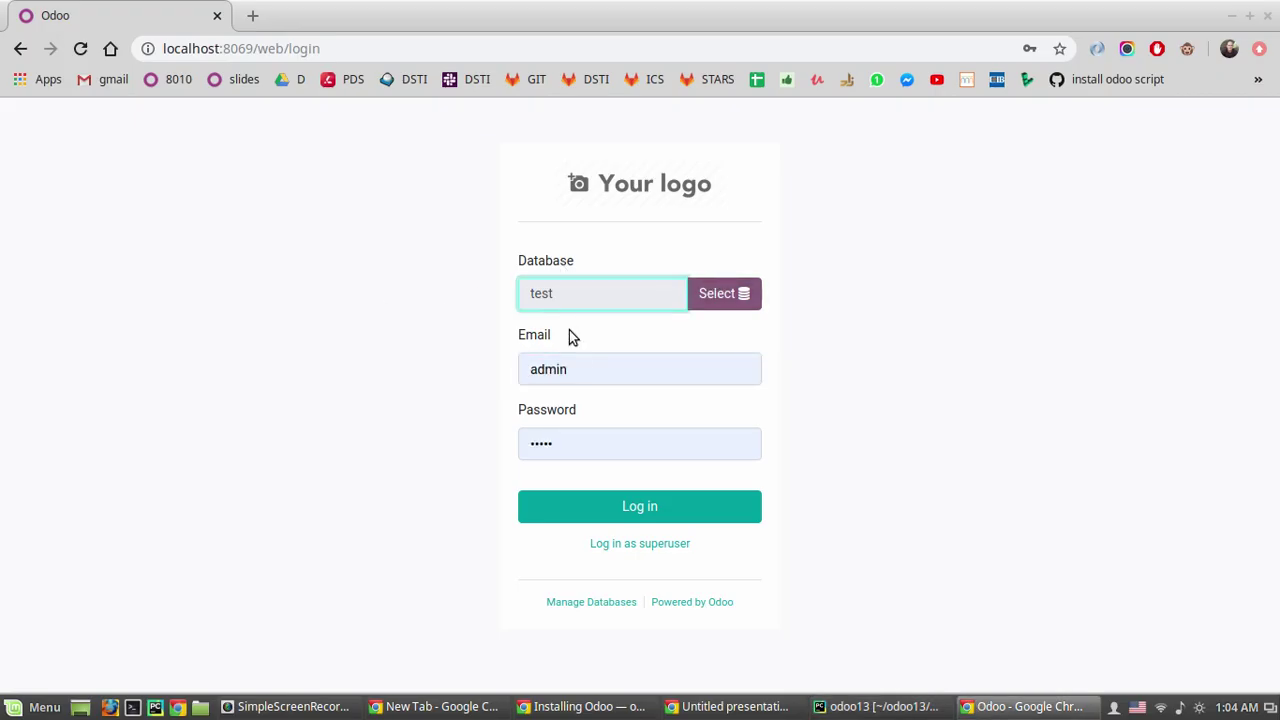
{"action": "left_click", "coordinate": [576, 364]}
{"action": "left_click", "coordinate": [455, 390]}
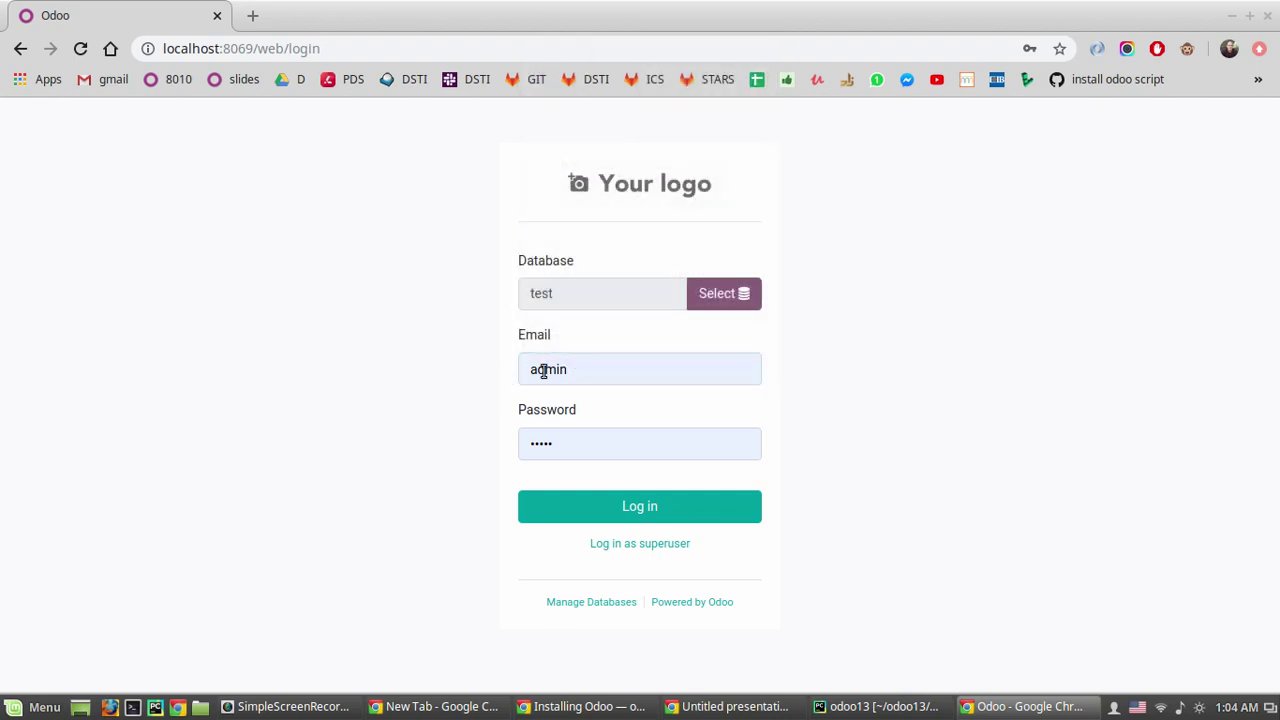
{"action": "left_click", "coordinate": [629, 516]}
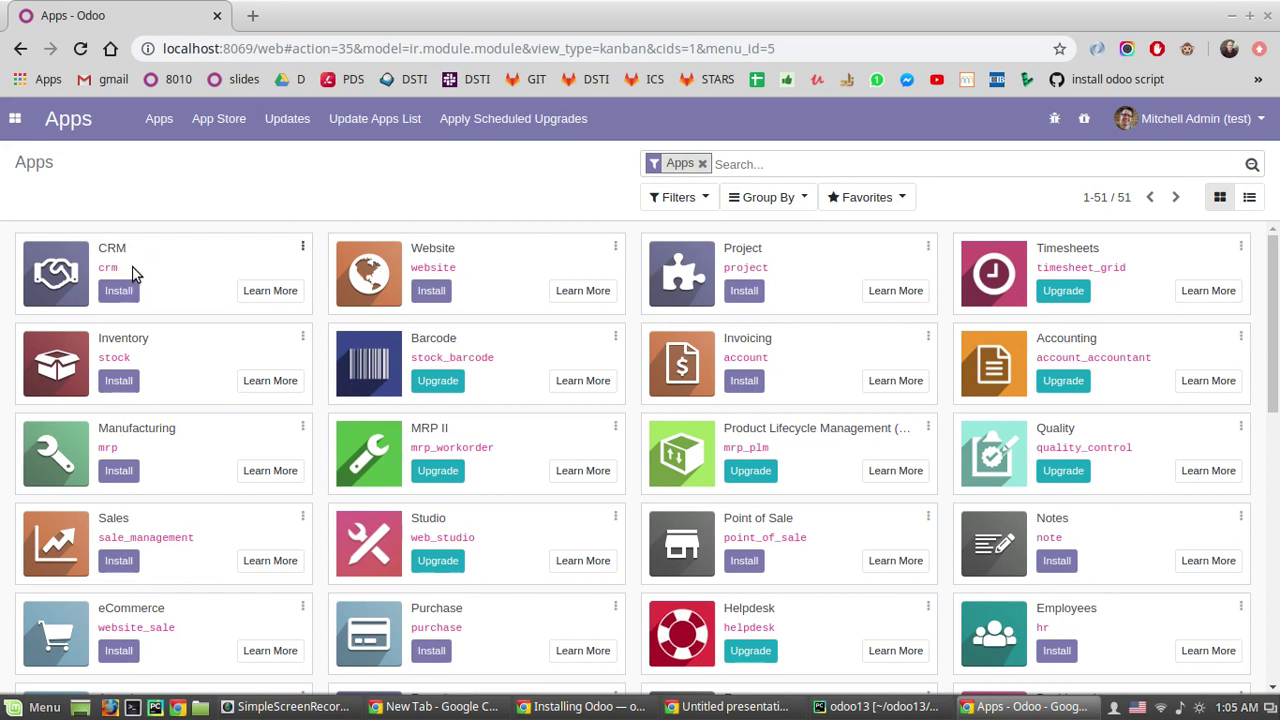
{"action": "left_click", "coordinate": [440, 290]}
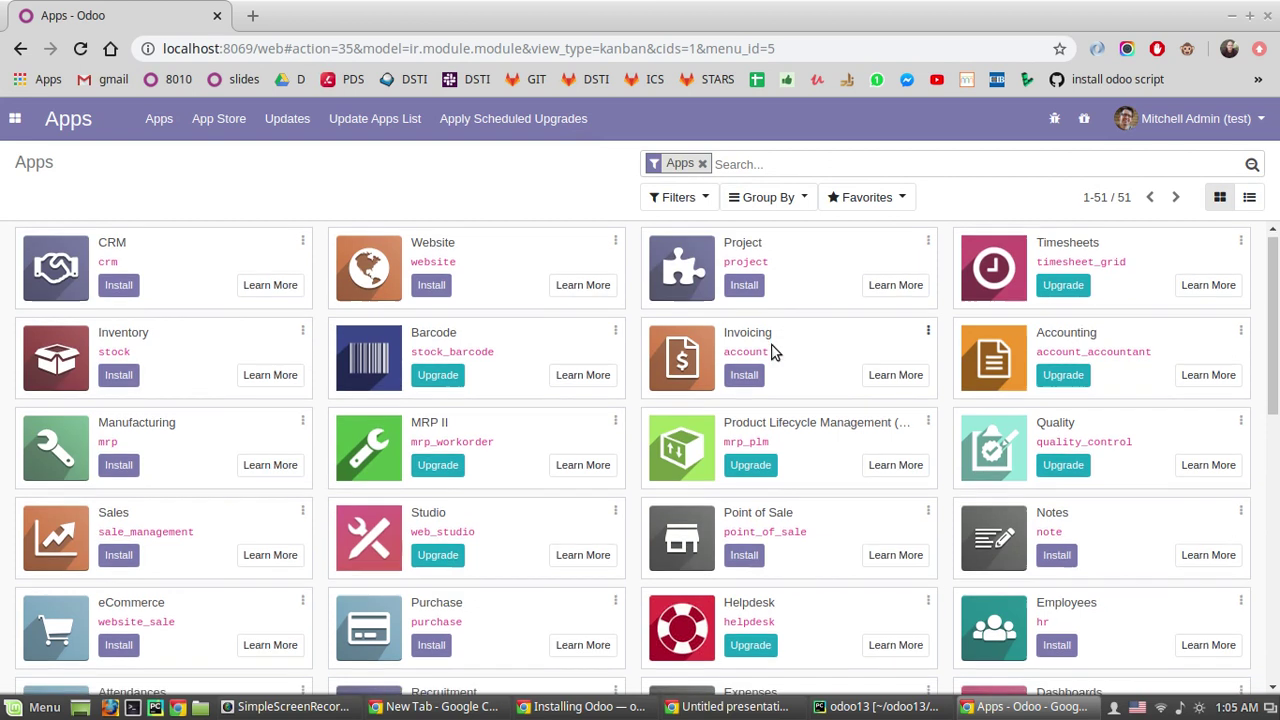
{"action": "scroll", "coordinate": [770, 348], "scroll_direction": "down", "scroll_amount": 1}
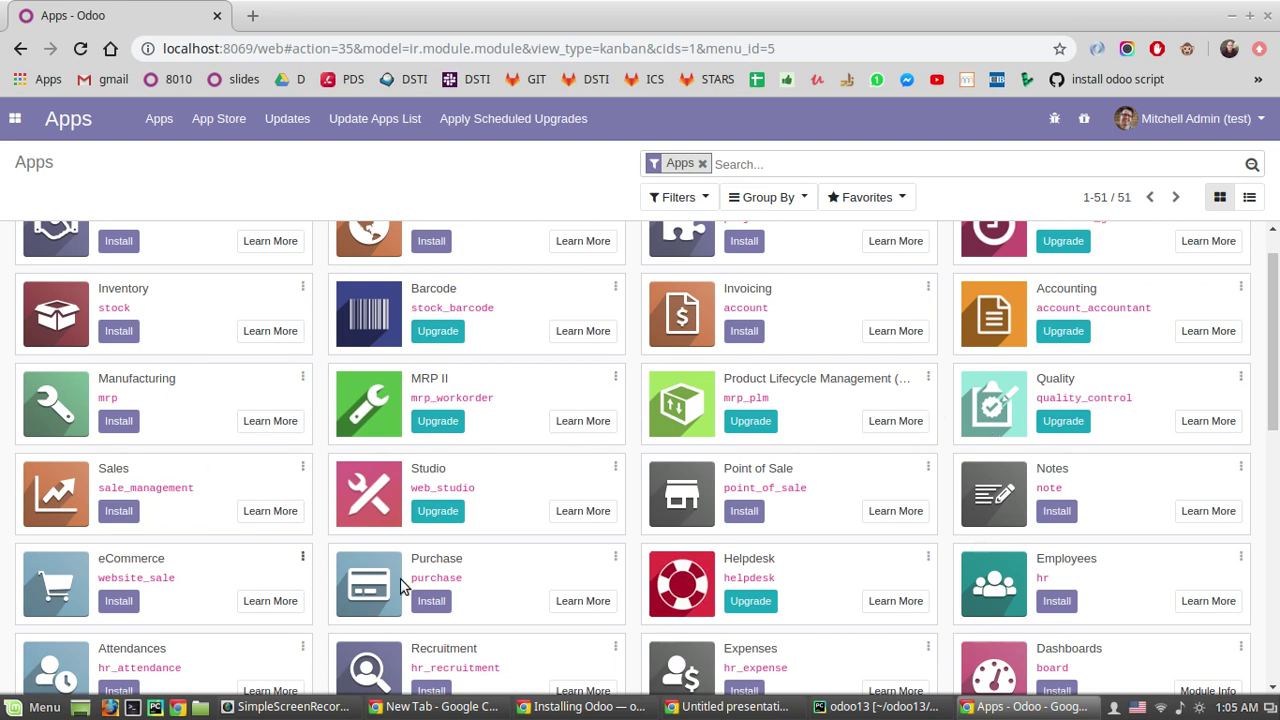
{"action": "scroll", "coordinate": [540, 480], "scroll_direction": "down", "scroll_amount": 1}
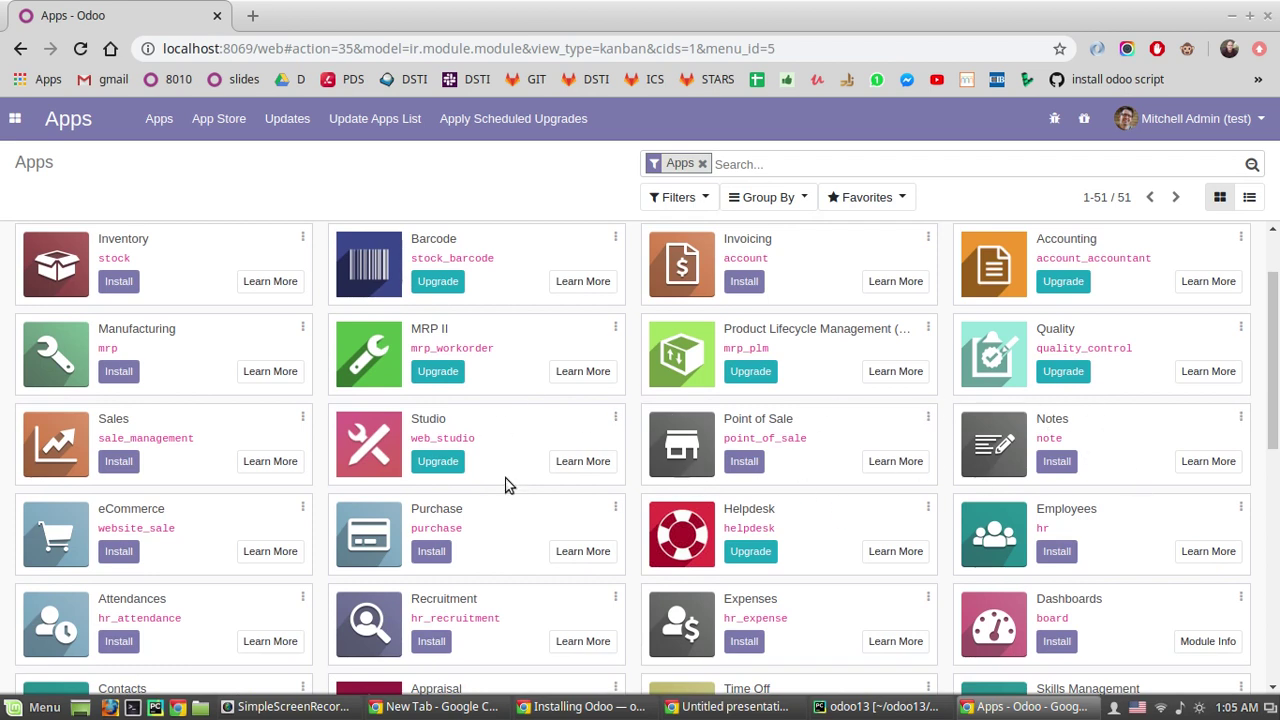
{"action": "scroll", "coordinate": [400, 515], "scroll_direction": "down", "scroll_amount": 2}
{"action": "scroll", "coordinate": [405, 517], "scroll_direction": "down", "scroll_amount": 1}
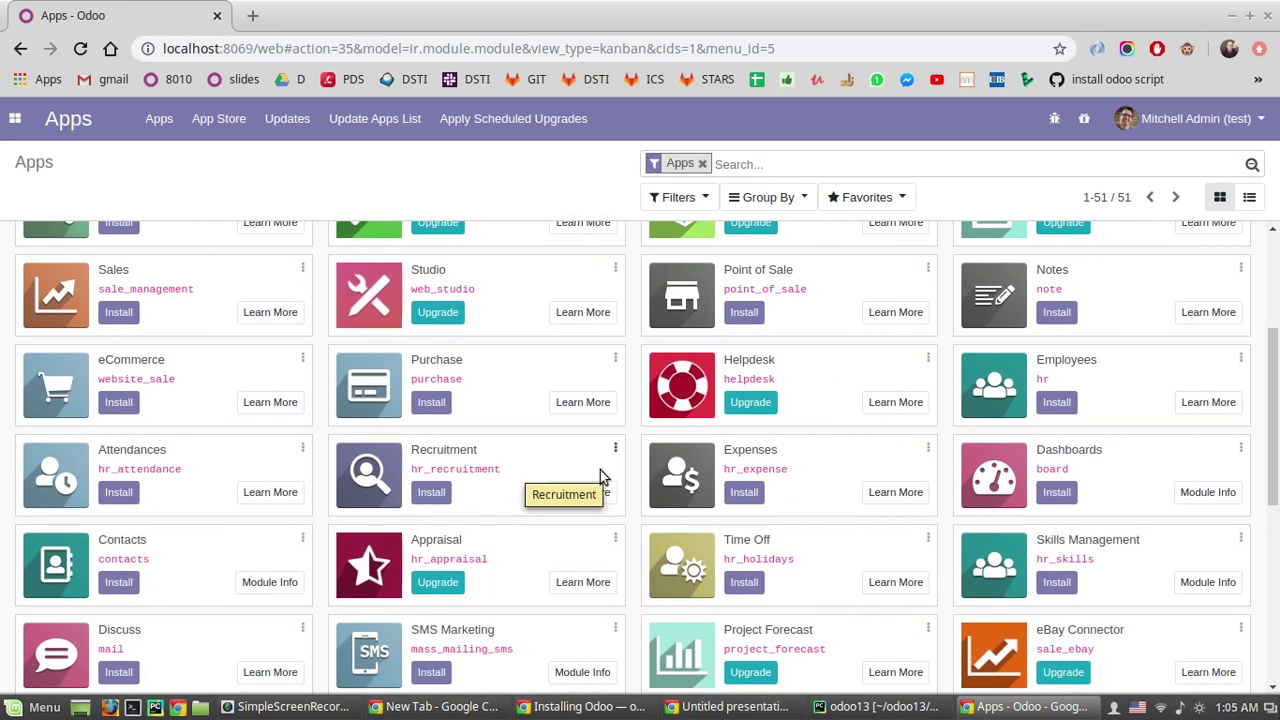
{"action": "scroll", "coordinate": [603, 480], "scroll_direction": "up", "scroll_amount": 5}
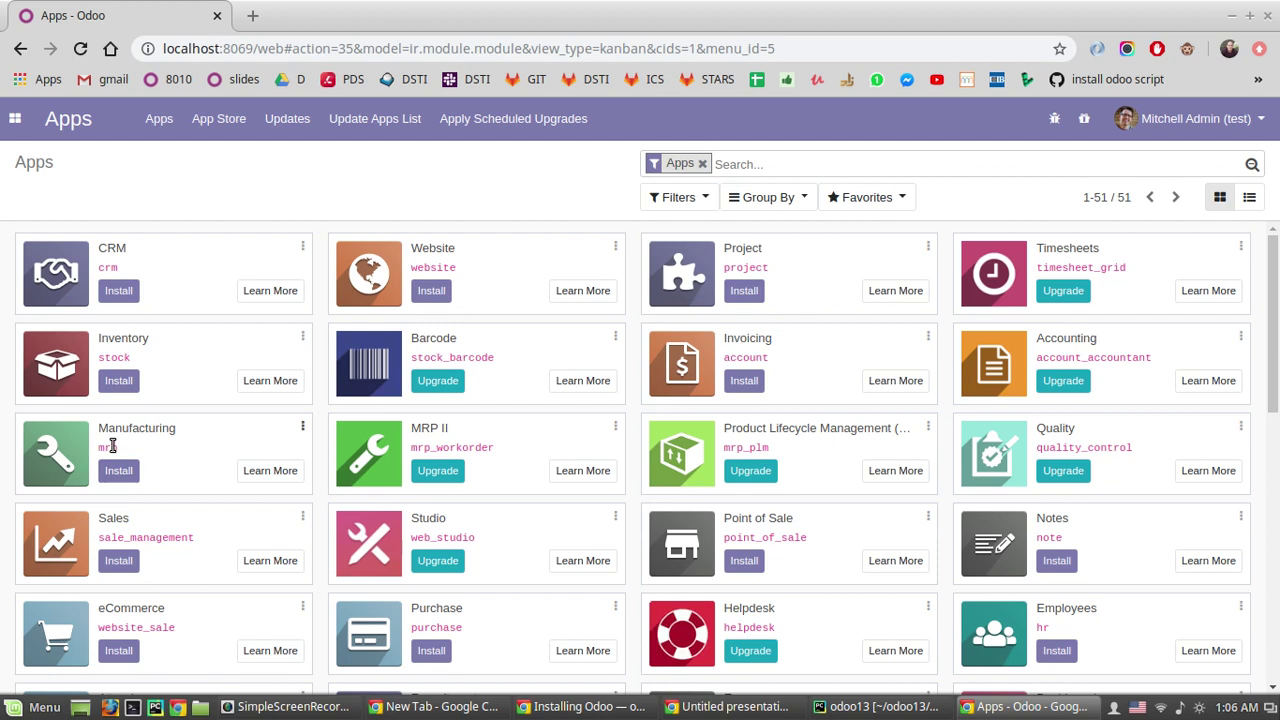
{"action": "scroll", "coordinate": [114, 460], "scroll_direction": "down", "scroll_amount": 1}
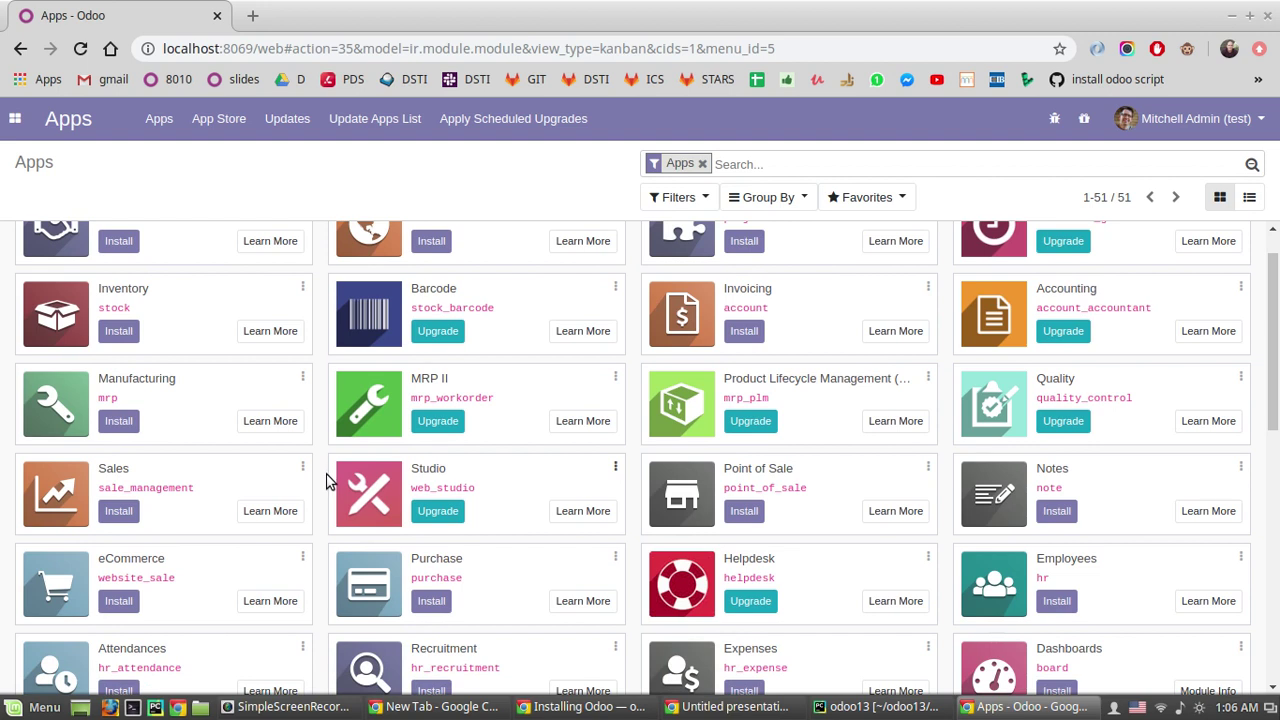
{"action": "scroll", "coordinate": [271, 294], "scroll_direction": "up", "scroll_amount": 1}
{"action": "scroll", "coordinate": [377, 604], "scroll_direction": "down", "scroll_amount": 1}
{"action": "scroll", "coordinate": [319, 513], "scroll_direction": "down", "scroll_amount": 1}
{"action": "scroll", "coordinate": [319, 513], "scroll_direction": "up", "scroll_amount": 2}
{"action": "scroll", "coordinate": [322, 519], "scroll_direction": "down", "scroll_amount": 1}
{"action": "scroll", "coordinate": [264, 436], "scroll_direction": "up", "scroll_amount": 1}
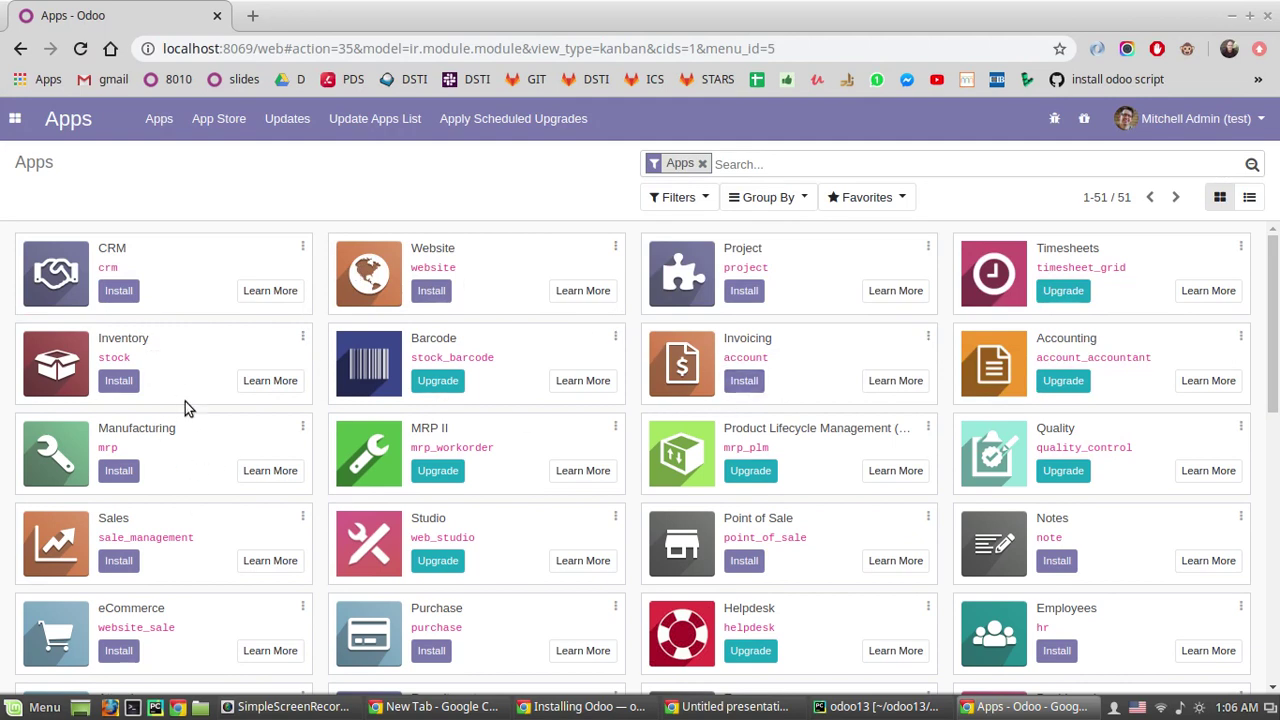
{"action": "scroll", "coordinate": [289, 455], "scroll_direction": "down", "scroll_amount": 1}
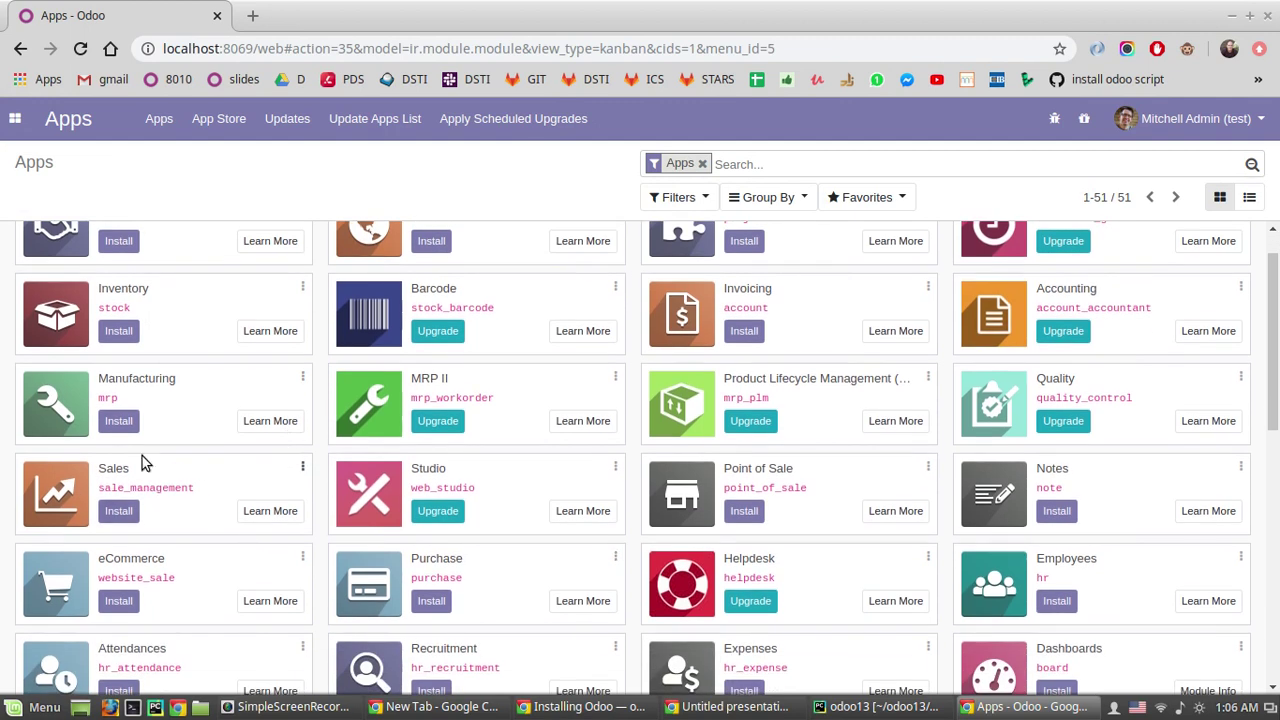
{"action": "scroll", "coordinate": [1143, 506], "scroll_direction": "down", "scroll_amount": 2}
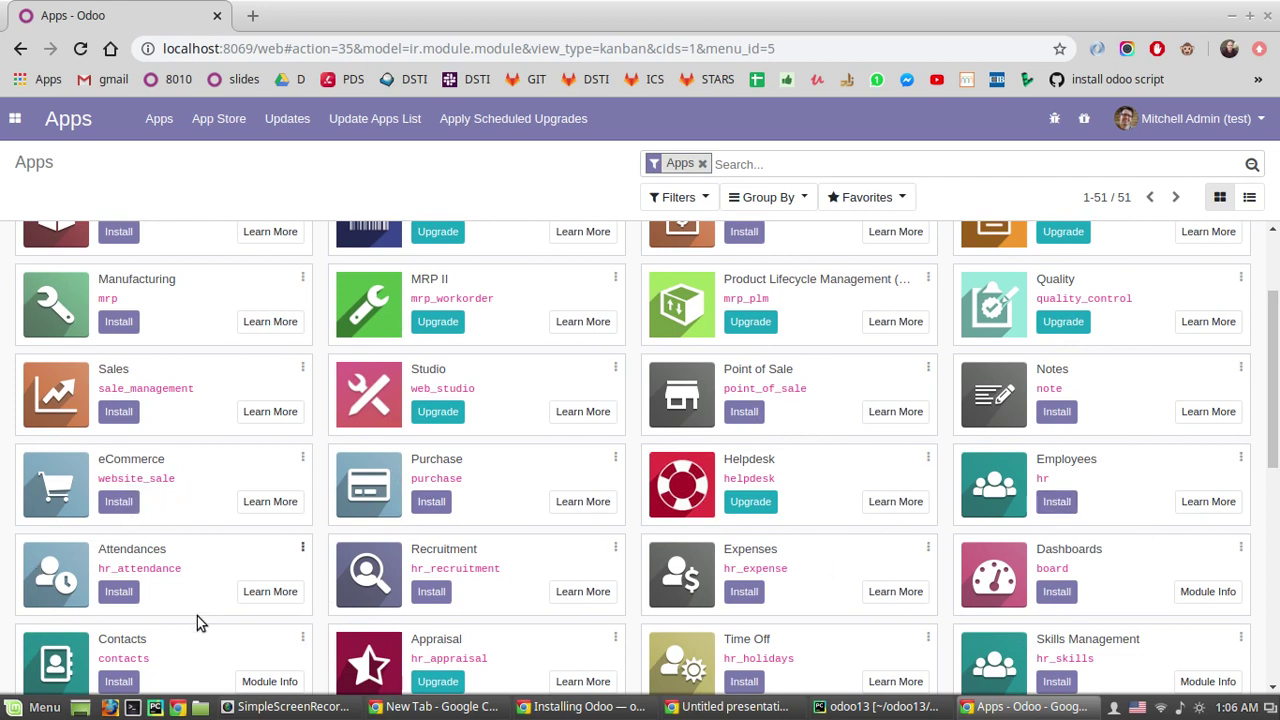
{"action": "scroll", "coordinate": [455, 545], "scroll_direction": "down", "scroll_amount": 1}
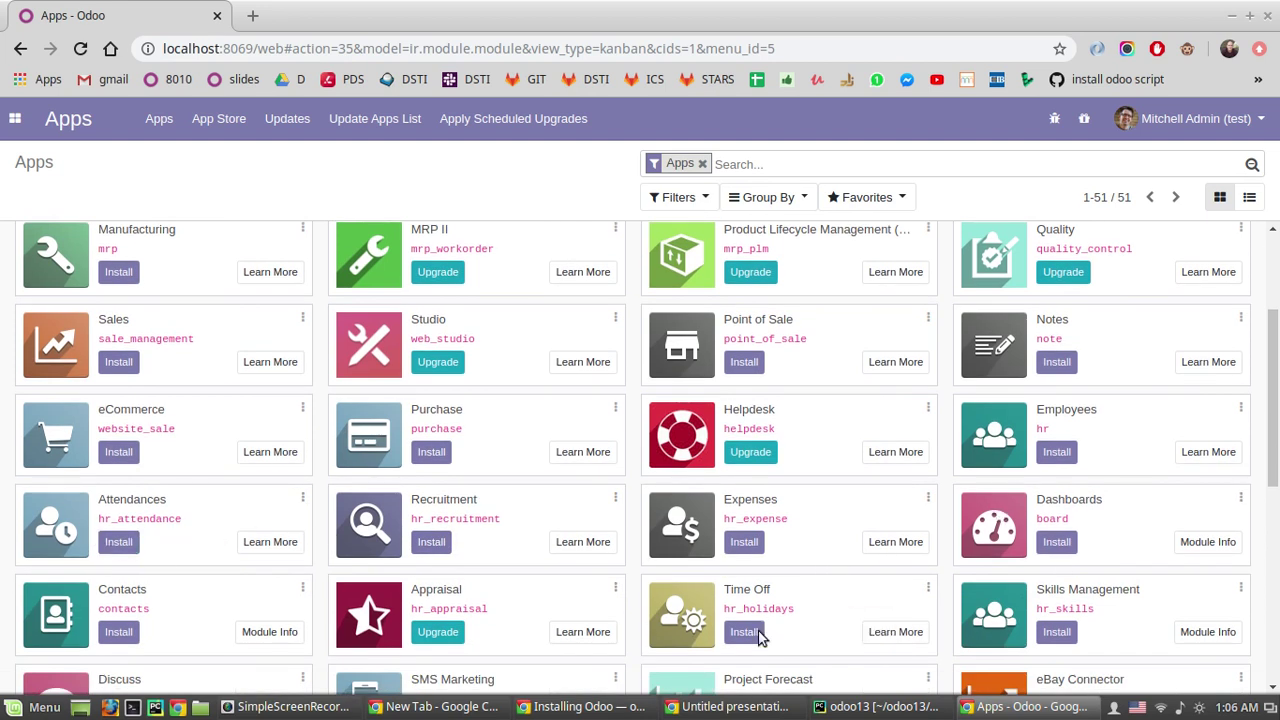
{"action": "scroll", "coordinate": [770, 600], "scroll_direction": "down", "scroll_amount": 1}
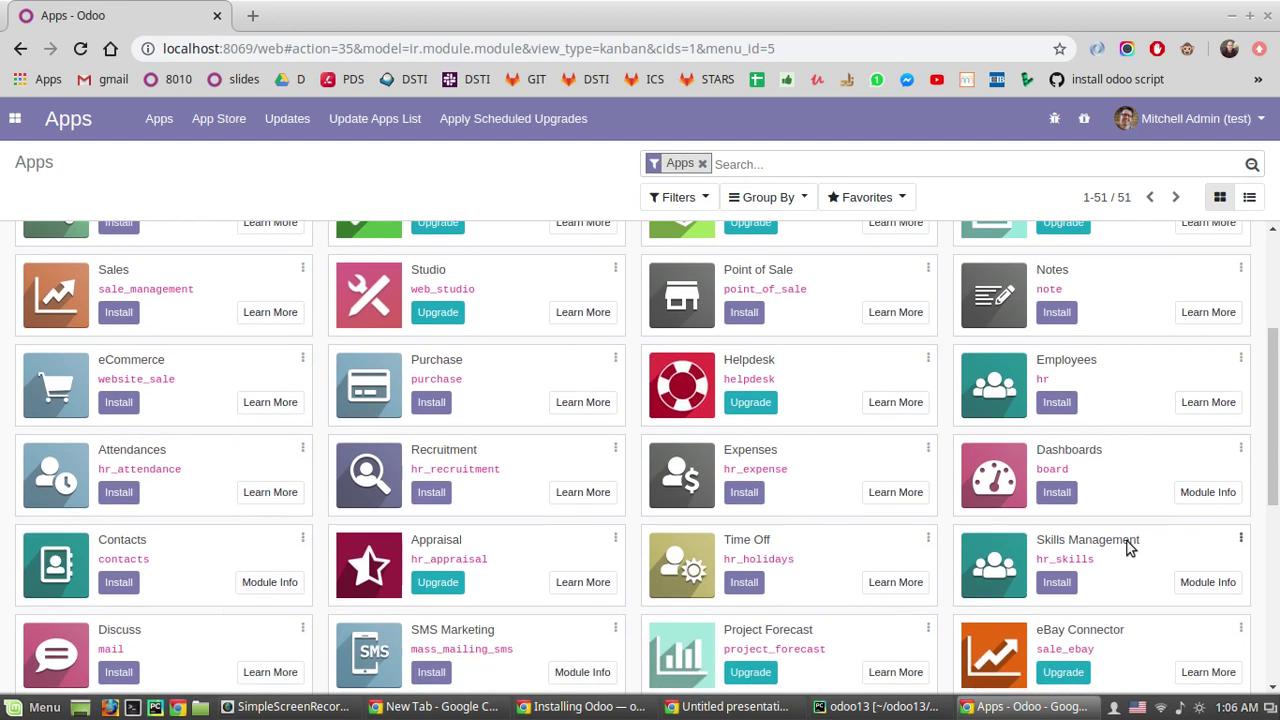
{"action": "scroll", "coordinate": [1160, 510], "scroll_direction": "down", "scroll_amount": 3}
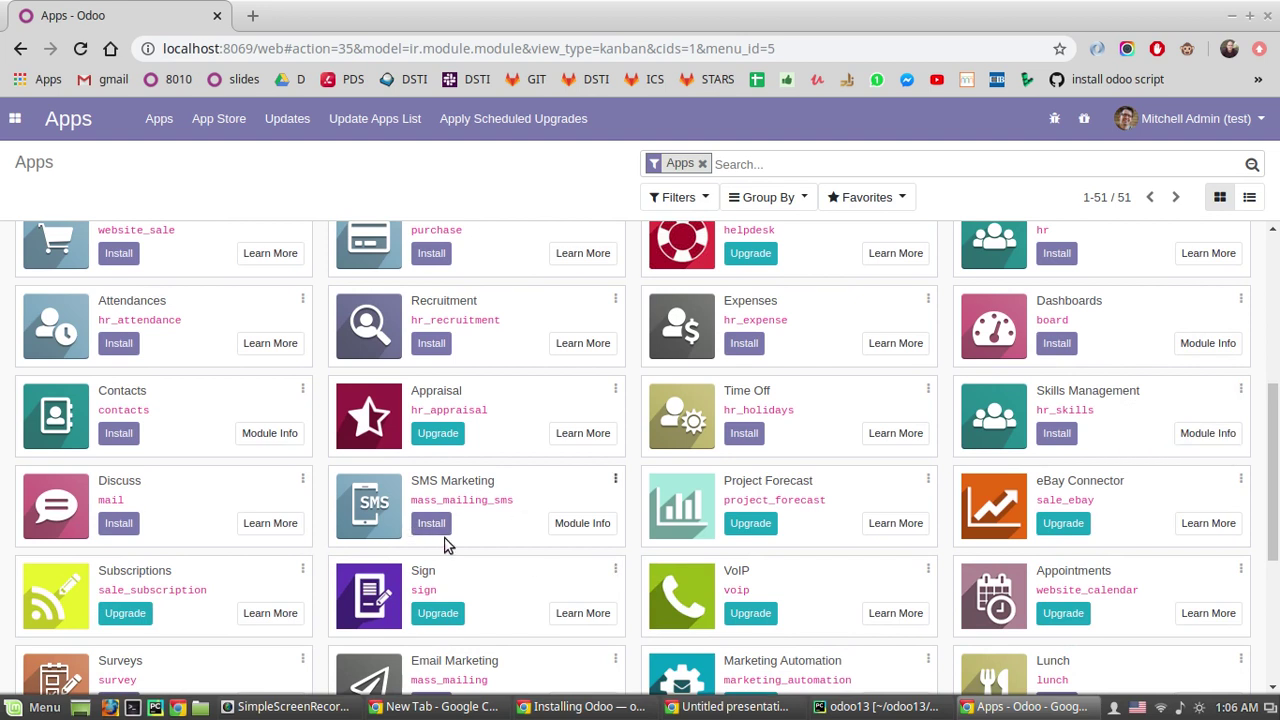
{"action": "scroll", "coordinate": [55, 512], "scroll_direction": "down", "scroll_amount": 2}
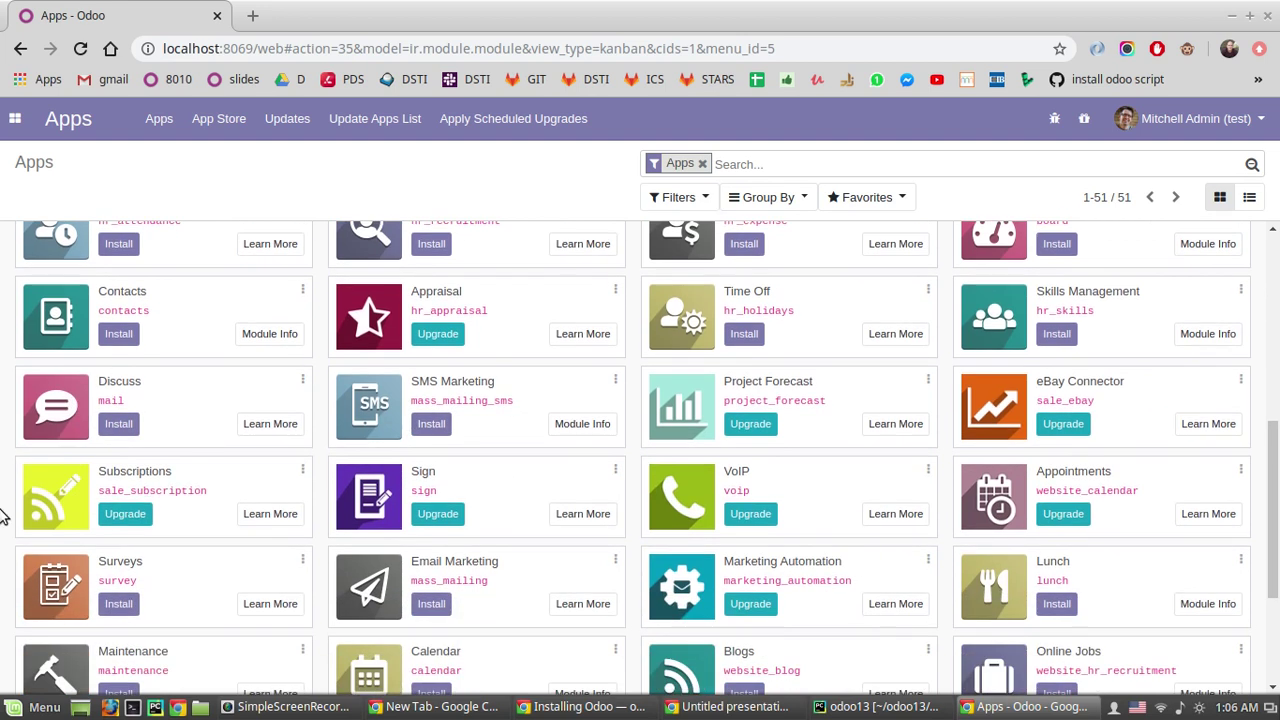
{"action": "scroll", "coordinate": [4, 514], "scroll_direction": "down", "scroll_amount": 1}
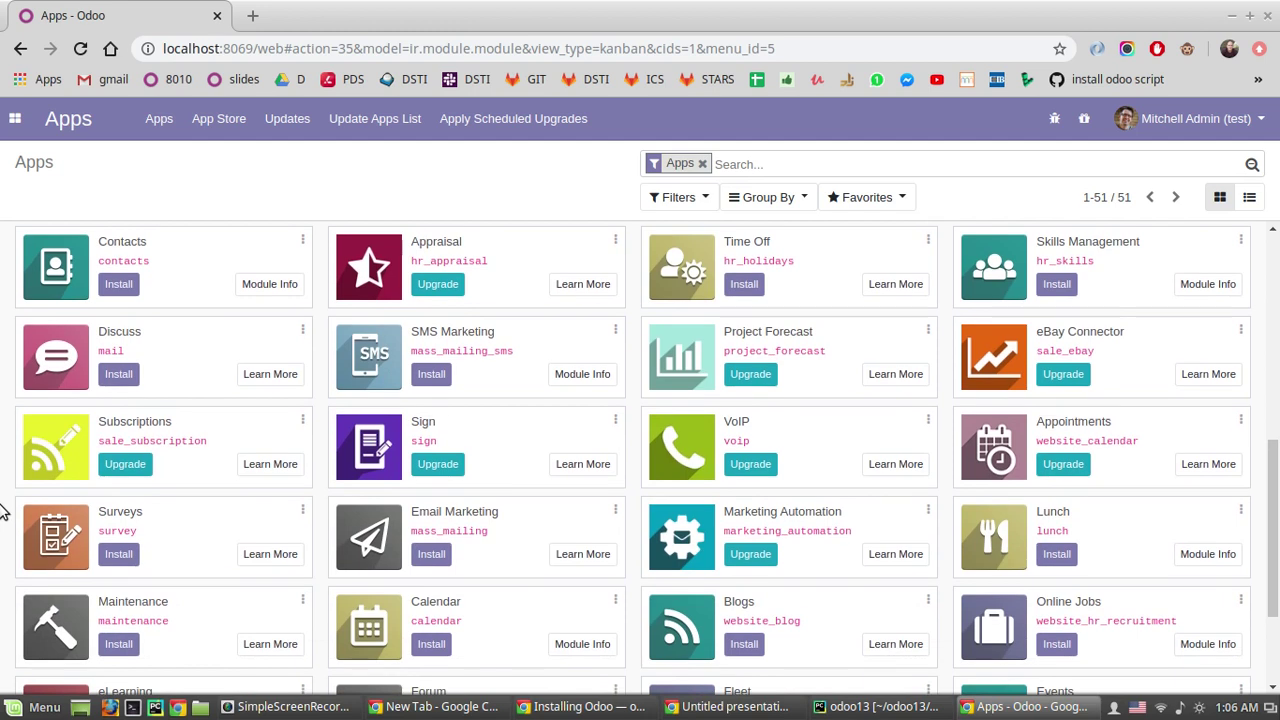
{"action": "scroll", "coordinate": [4, 512], "scroll_direction": "down", "scroll_amount": 1}
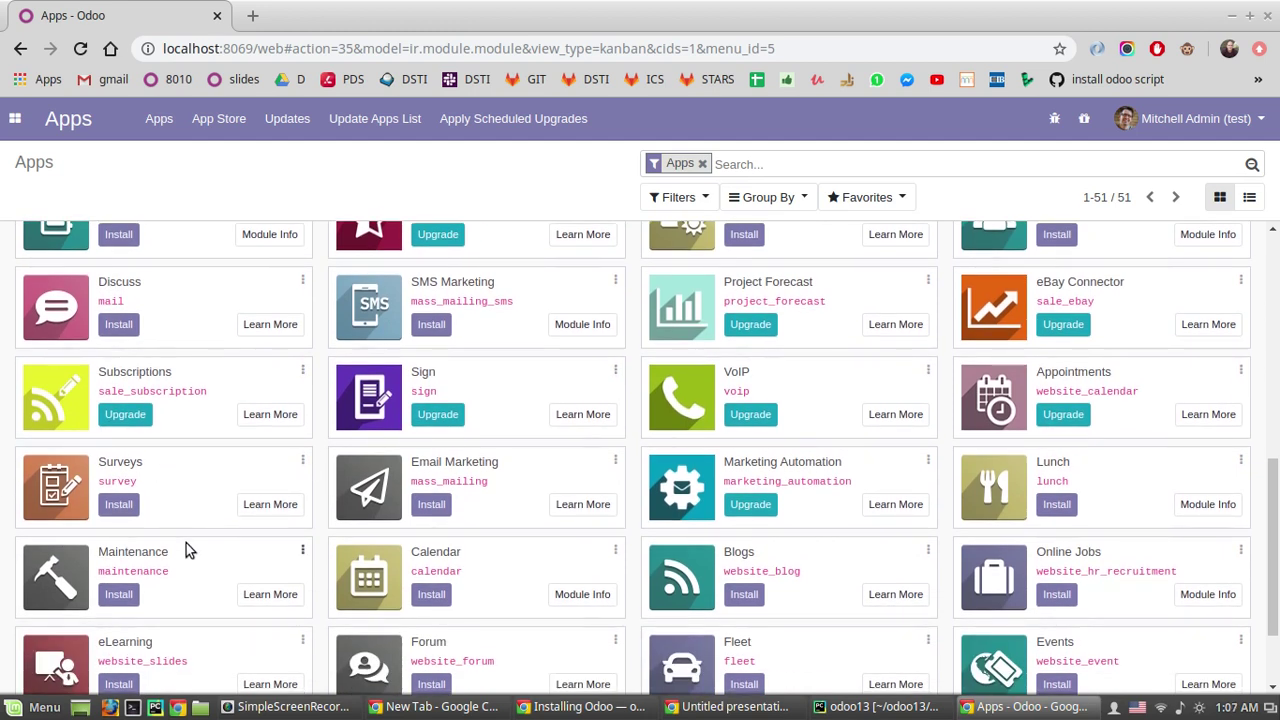
{"action": "scroll", "coordinate": [186, 553], "scroll_direction": "down", "scroll_amount": 1}
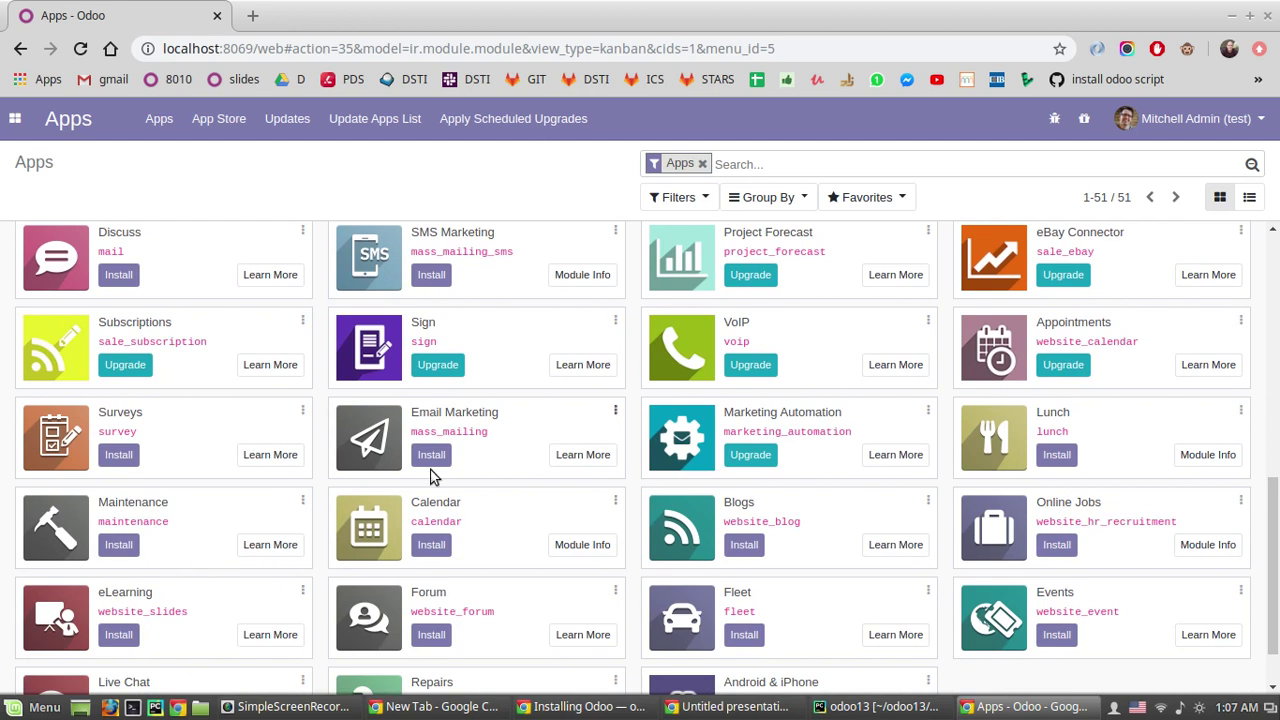
{"action": "scroll", "coordinate": [562, 496], "scroll_direction": "down", "scroll_amount": 1}
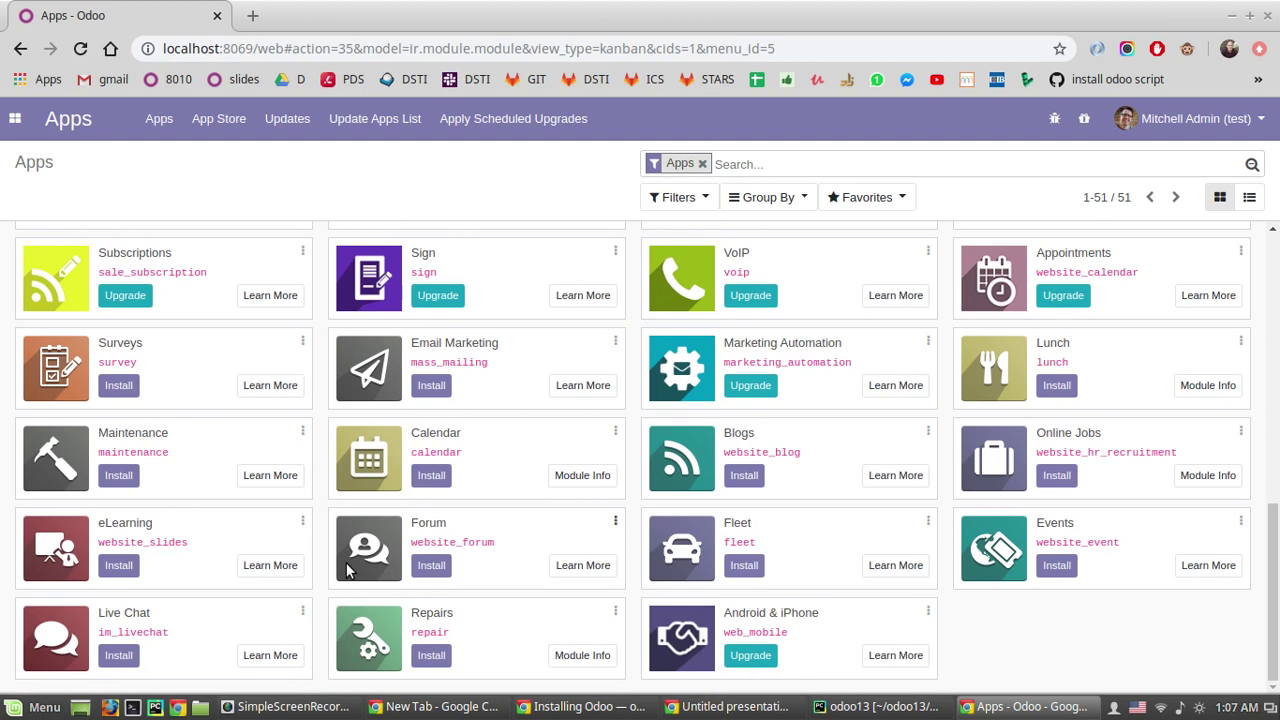
{"action": "left_click_drag", "start_coordinate": [1274, 572], "coordinate": [1262, 324]}
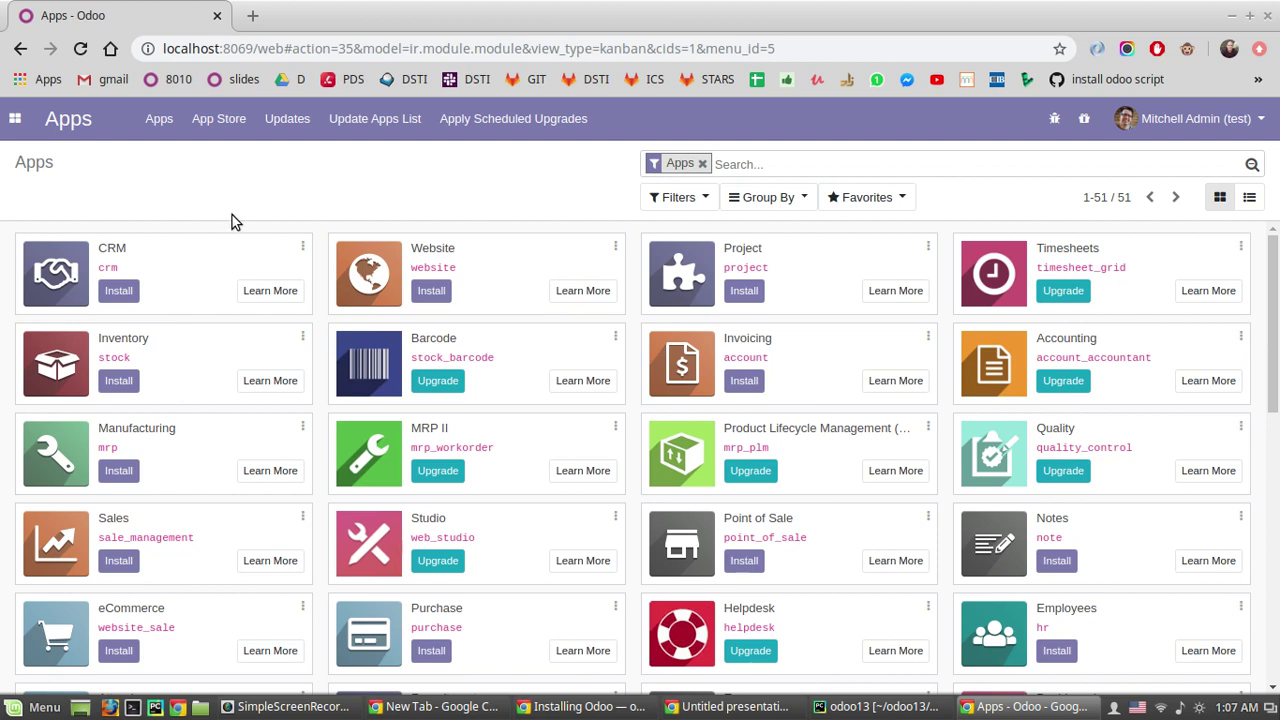
Step: Install the Employees app and follow its installation in PyCharm's server log
{"action": "scroll", "coordinate": [1177, 420], "scroll_direction": "down", "scroll_amount": 3}
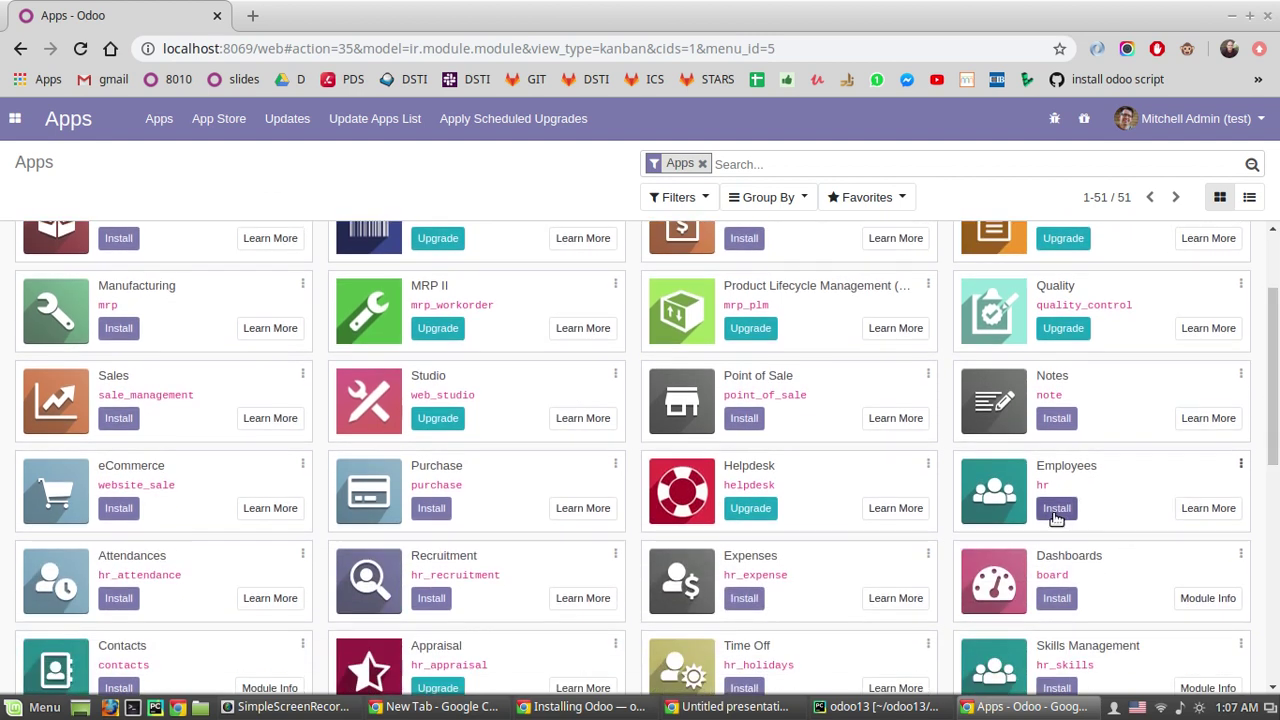
{"action": "left_click", "coordinate": [1055, 510]}
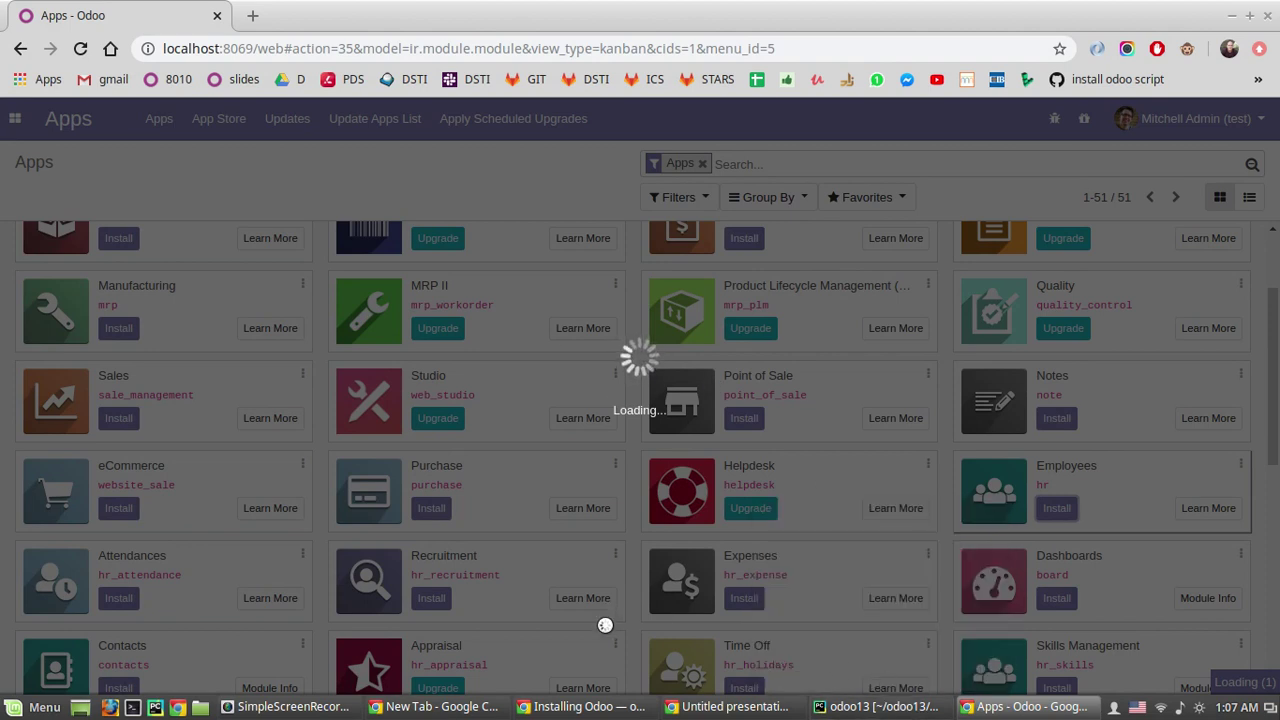
{"action": "left_click", "coordinate": [845, 712]}
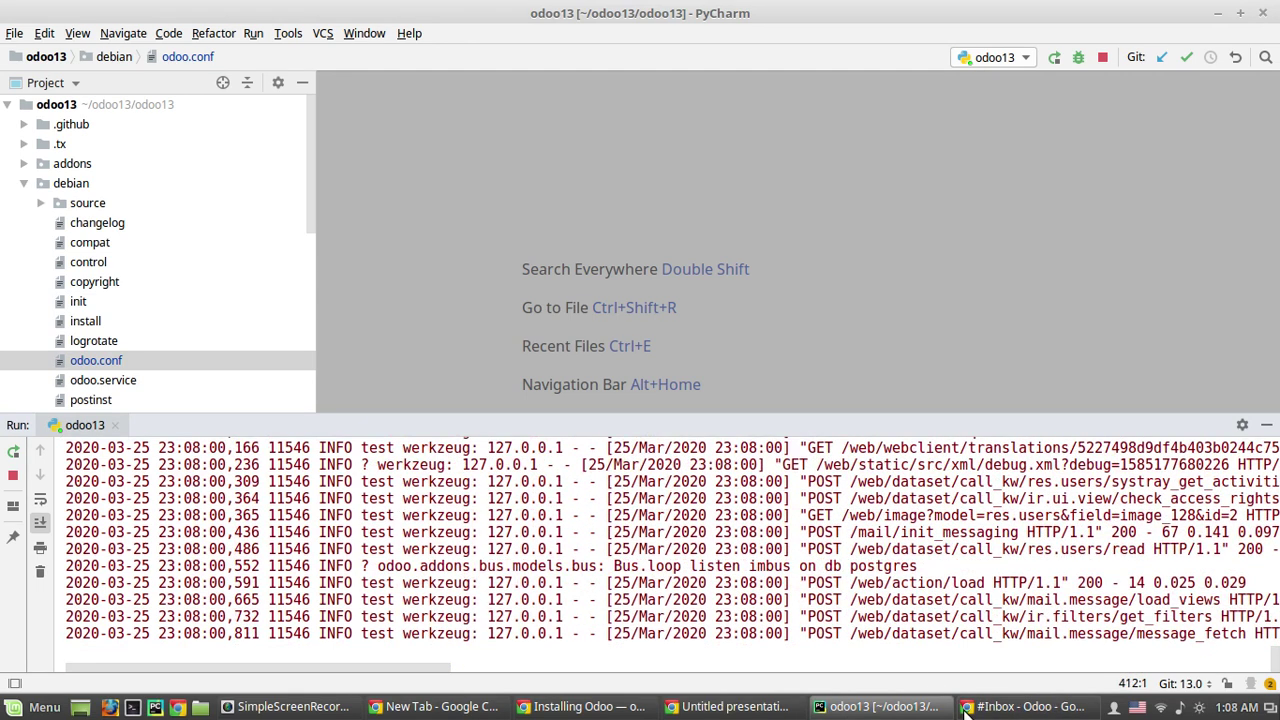
Step: Back in Chrome, open Employees from Odoo's apps menu
{"action": "left_click", "coordinate": [1028, 706]}
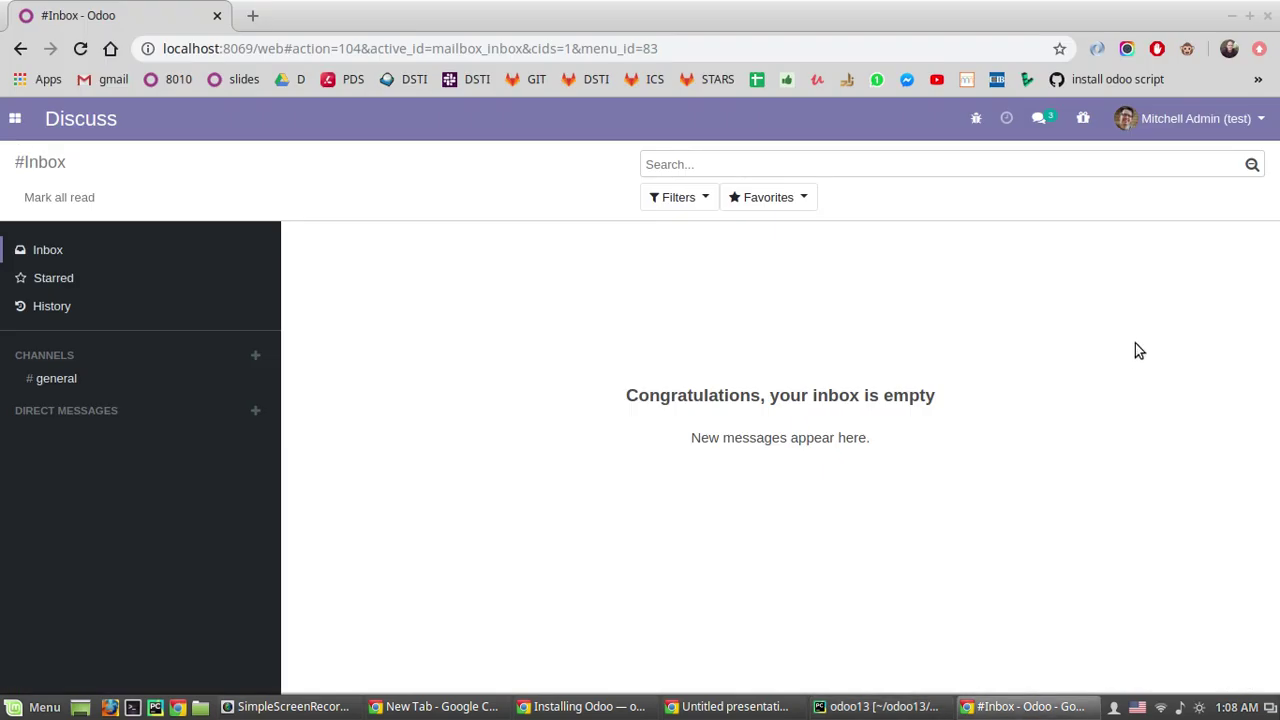
{"action": "left_click", "coordinate": [15, 118]}
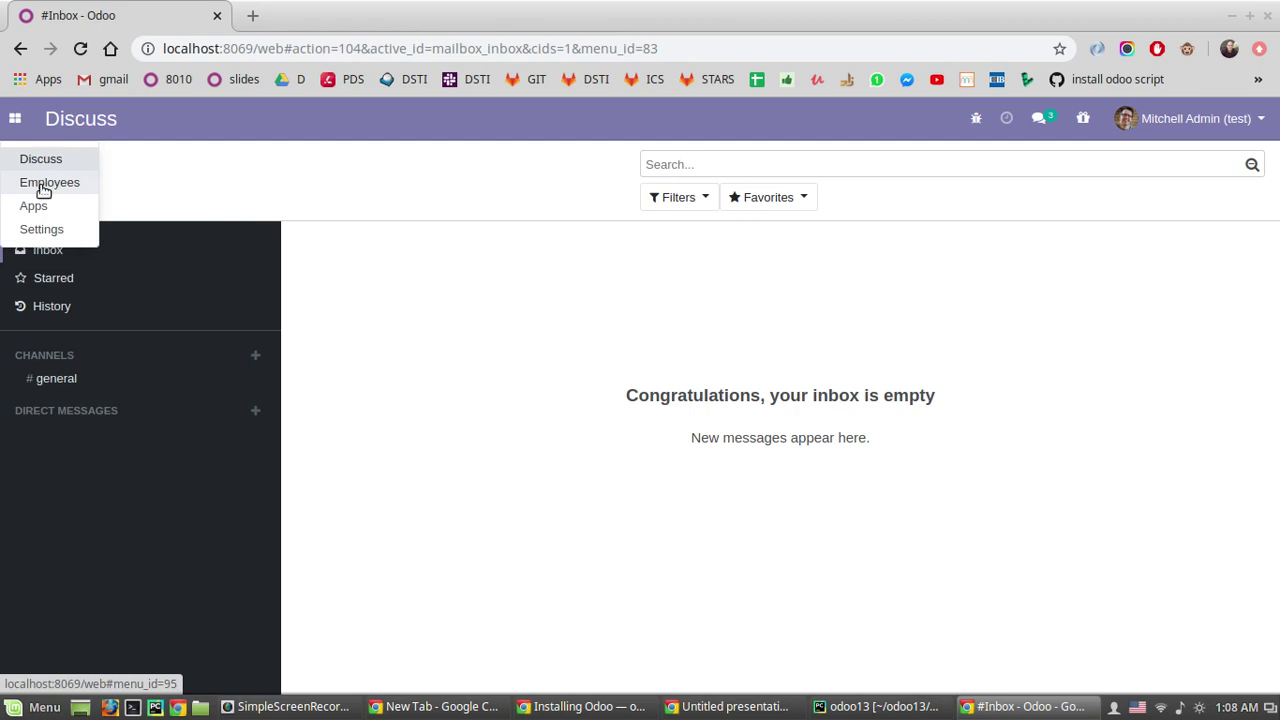
{"action": "left_click", "coordinate": [43, 190]}
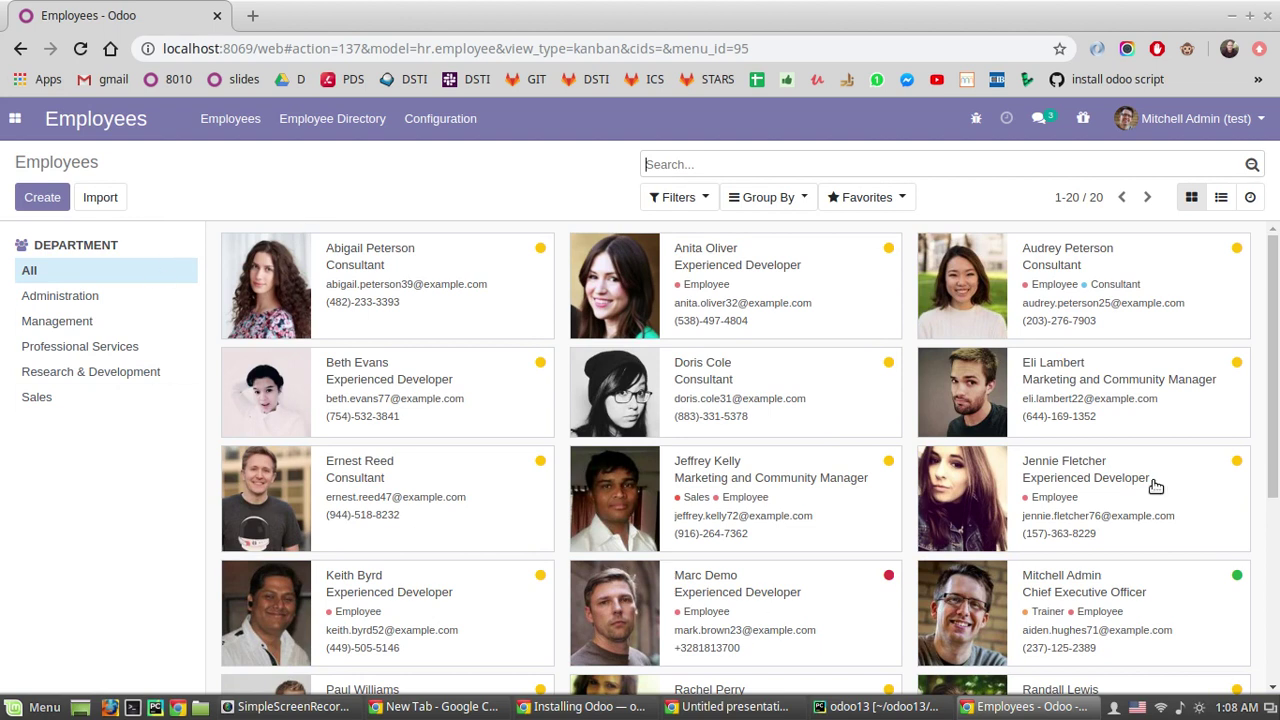
{"action": "scroll", "coordinate": [800, 509], "scroll_direction": "down", "scroll_amount": 2}
{"action": "scroll", "coordinate": [803, 506], "scroll_direction": "up", "scroll_amount": 2}
{"action": "left_click", "coordinate": [411, 298]}
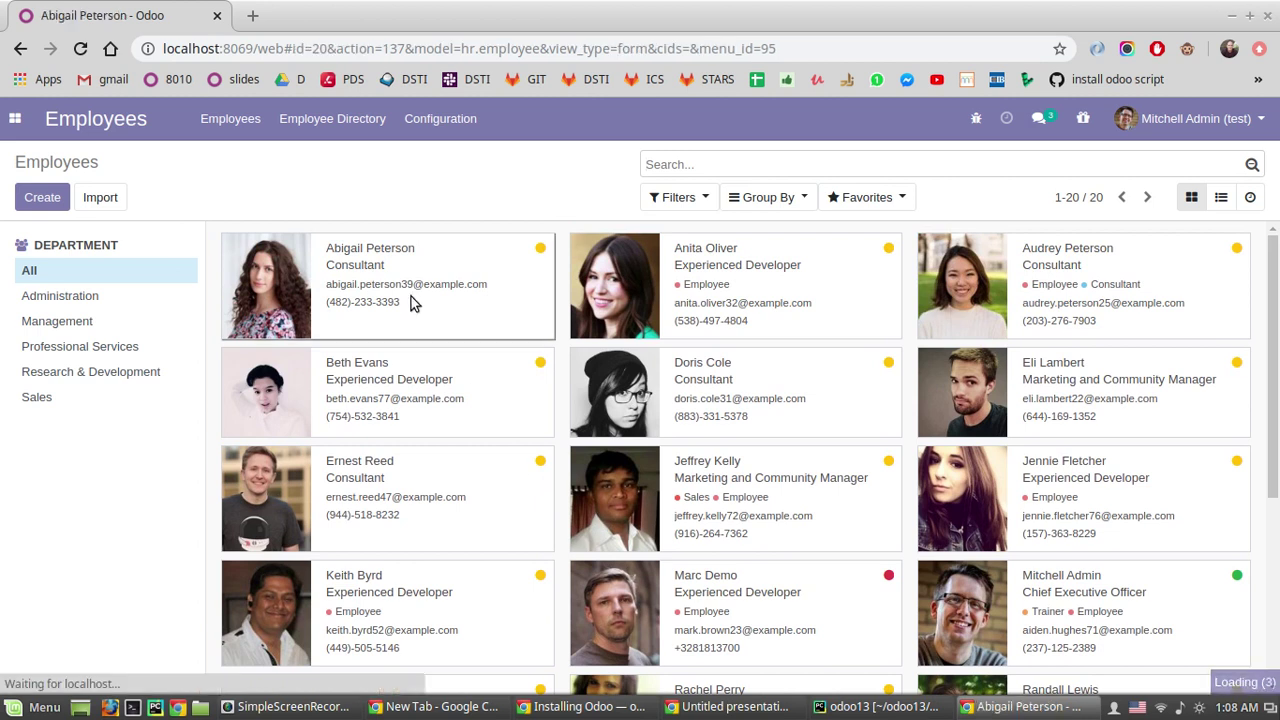
{"action": "left_click", "coordinate": [25, 192]}
{"action": "scroll", "coordinate": [452, 453], "scroll_direction": "down", "scroll_amount": 1}
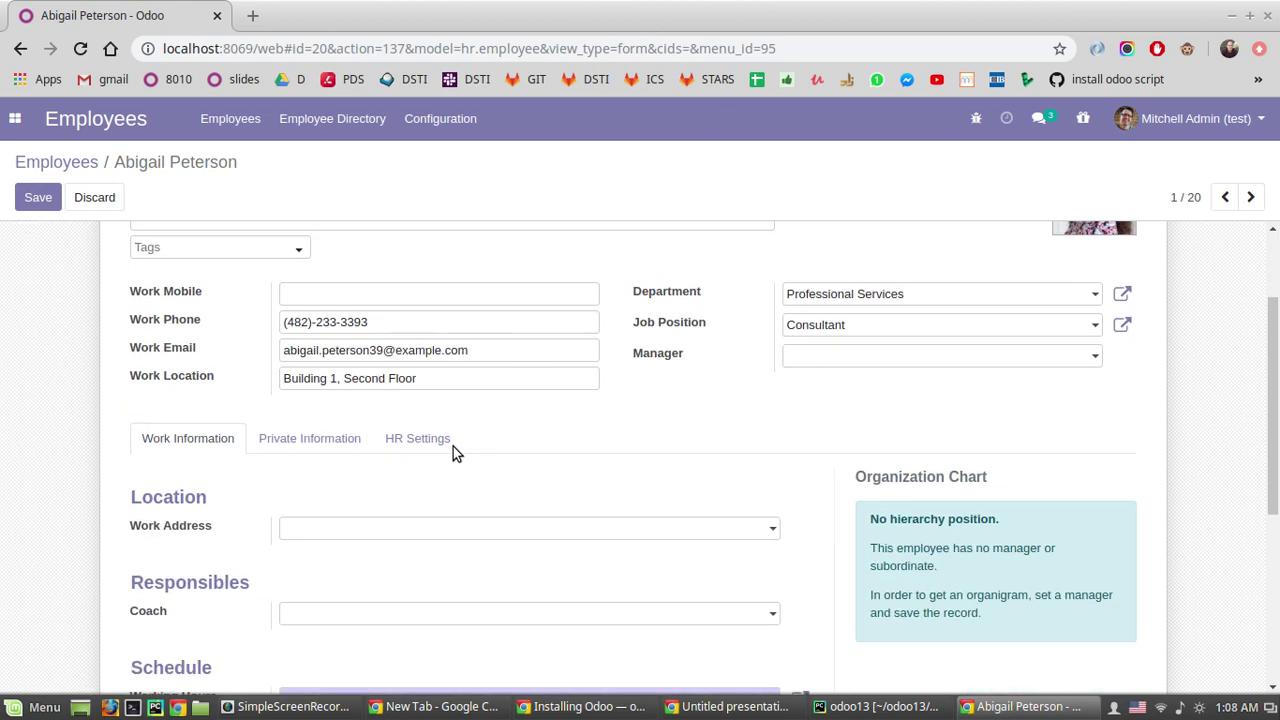
{"action": "scroll", "coordinate": [452, 453], "scroll_direction": "down", "scroll_amount": 1}
{"action": "scroll", "coordinate": [671, 352], "scroll_direction": "up", "scroll_amount": 1}
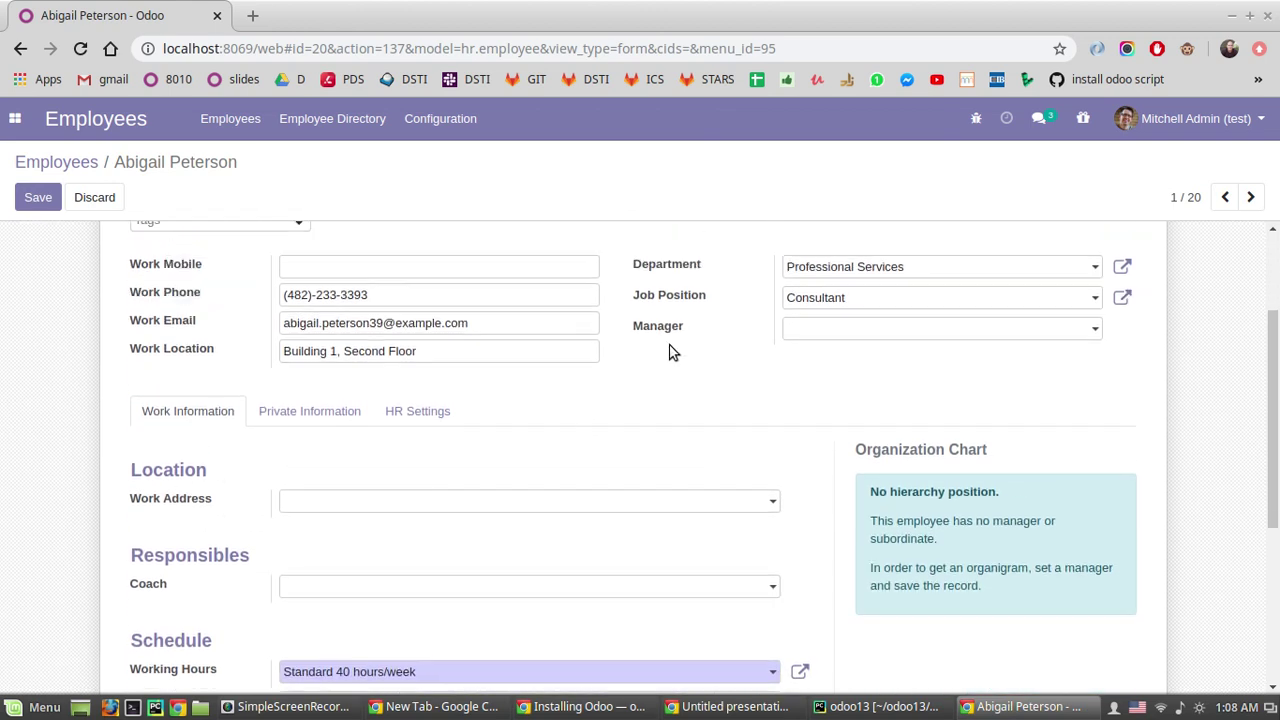
{"action": "scroll", "coordinate": [460, 425], "scroll_direction": "up", "scroll_amount": 1}
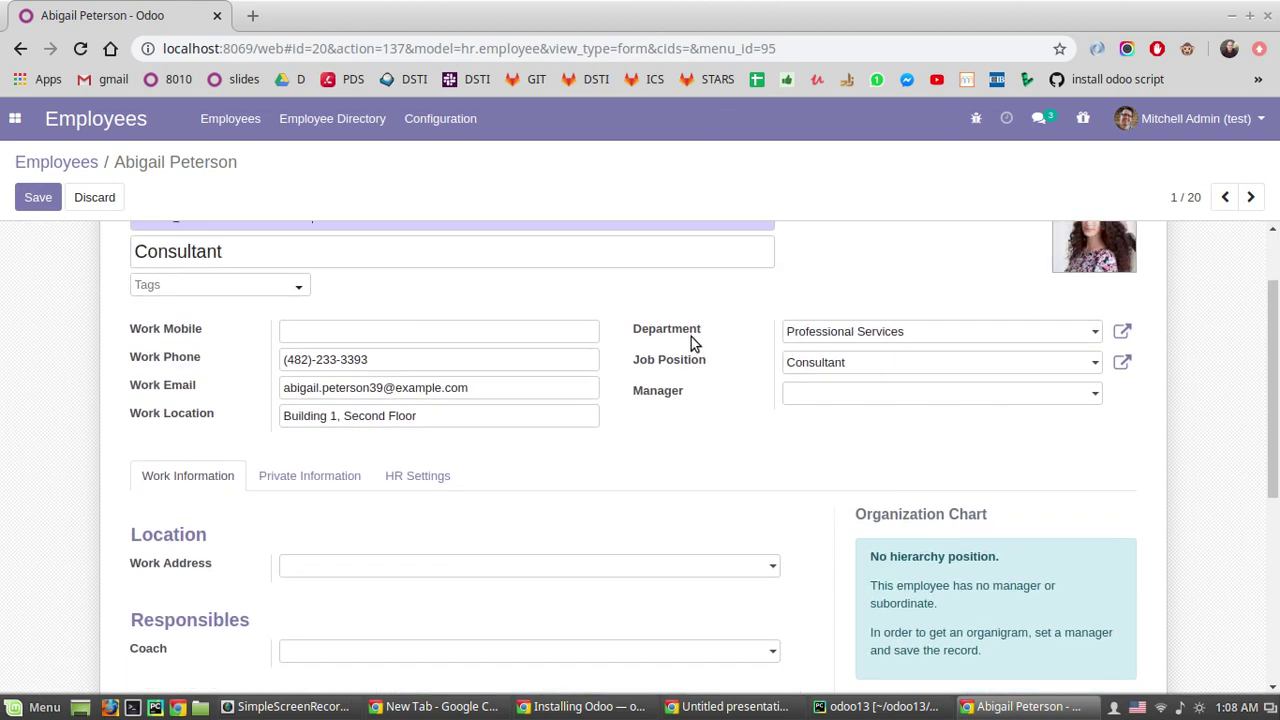
{"action": "scroll", "coordinate": [97, 463], "scroll_direction": "down", "scroll_amount": 2}
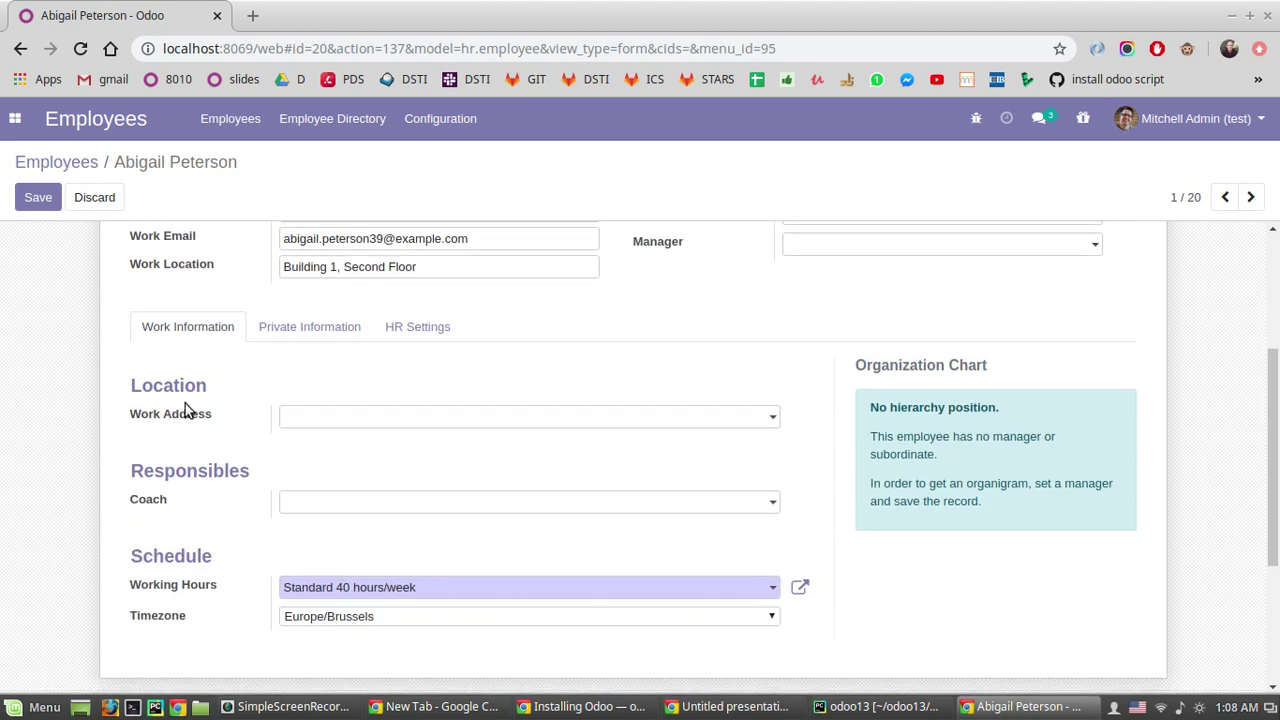
{"action": "left_click", "coordinate": [338, 342]}
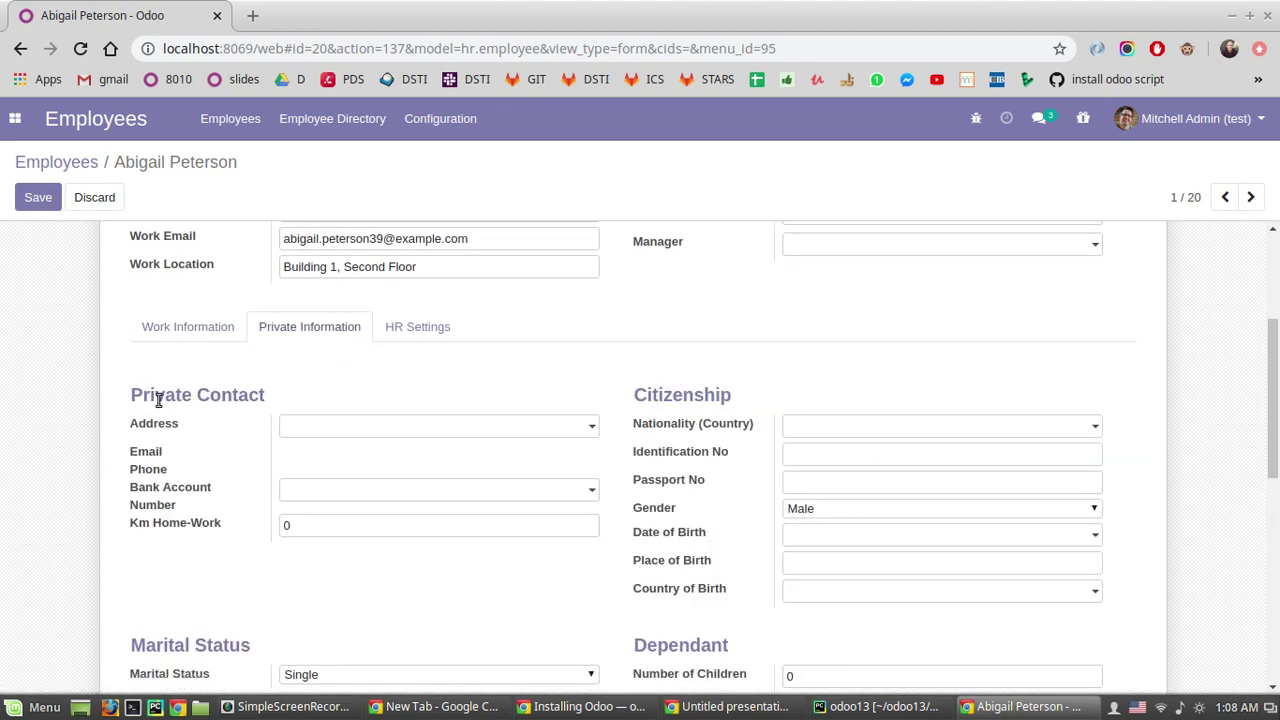
{"action": "scroll", "coordinate": [630, 388], "scroll_direction": "down", "scroll_amount": 1}
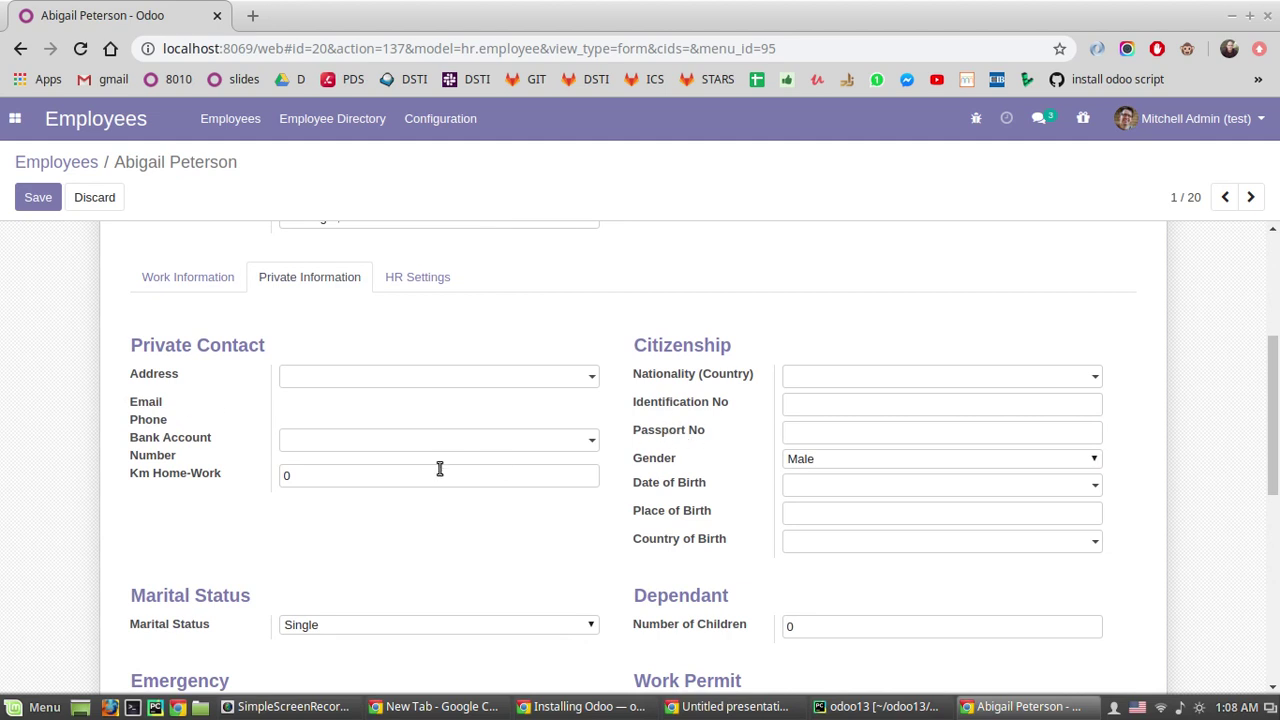
{"action": "scroll", "coordinate": [450, 510], "scroll_direction": "down", "scroll_amount": 3}
{"action": "scroll", "coordinate": [1034, 480], "scroll_direction": "up", "scroll_amount": 6}
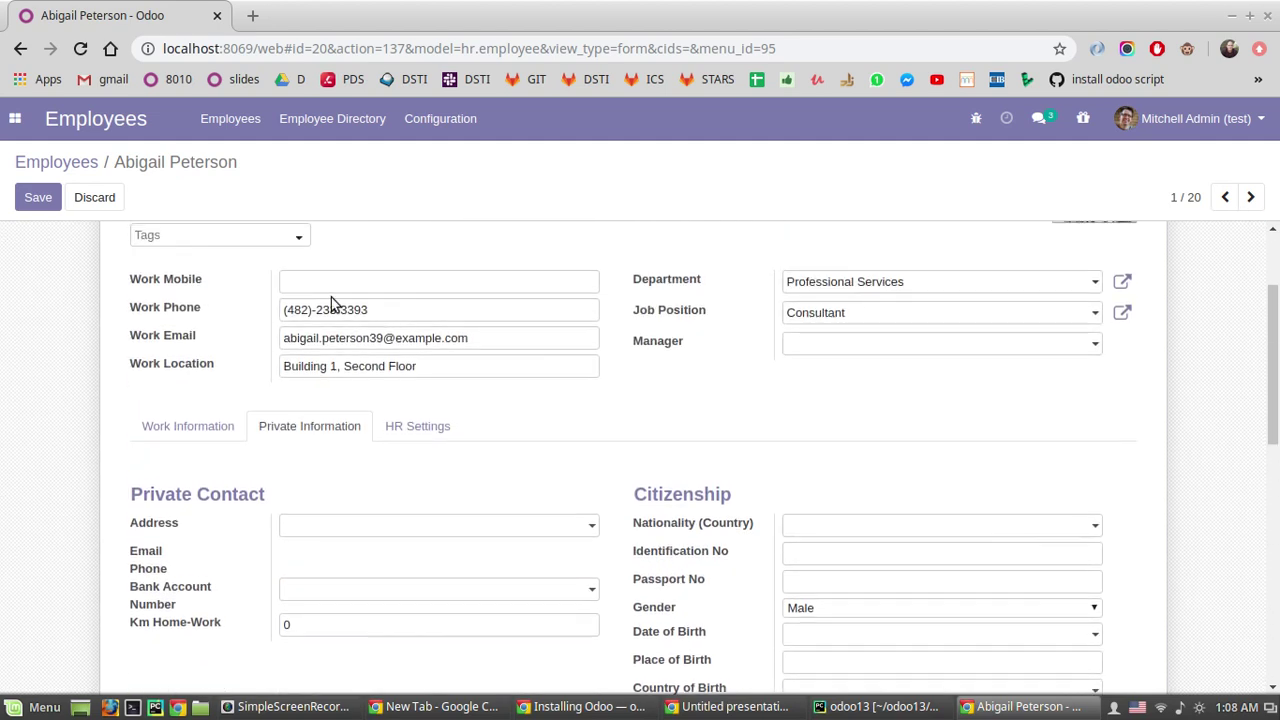
{"action": "scroll", "coordinate": [330, 303], "scroll_direction": "up", "scroll_amount": 3}
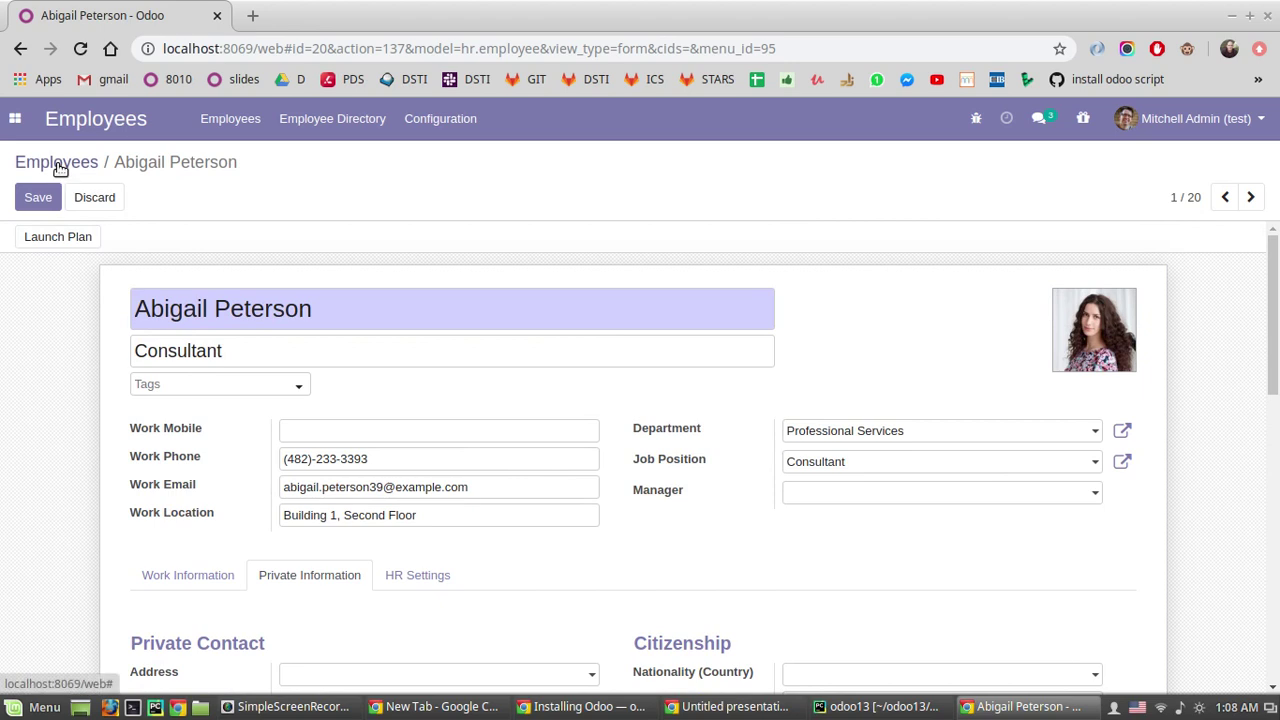
{"action": "left_click", "coordinate": [57, 163]}
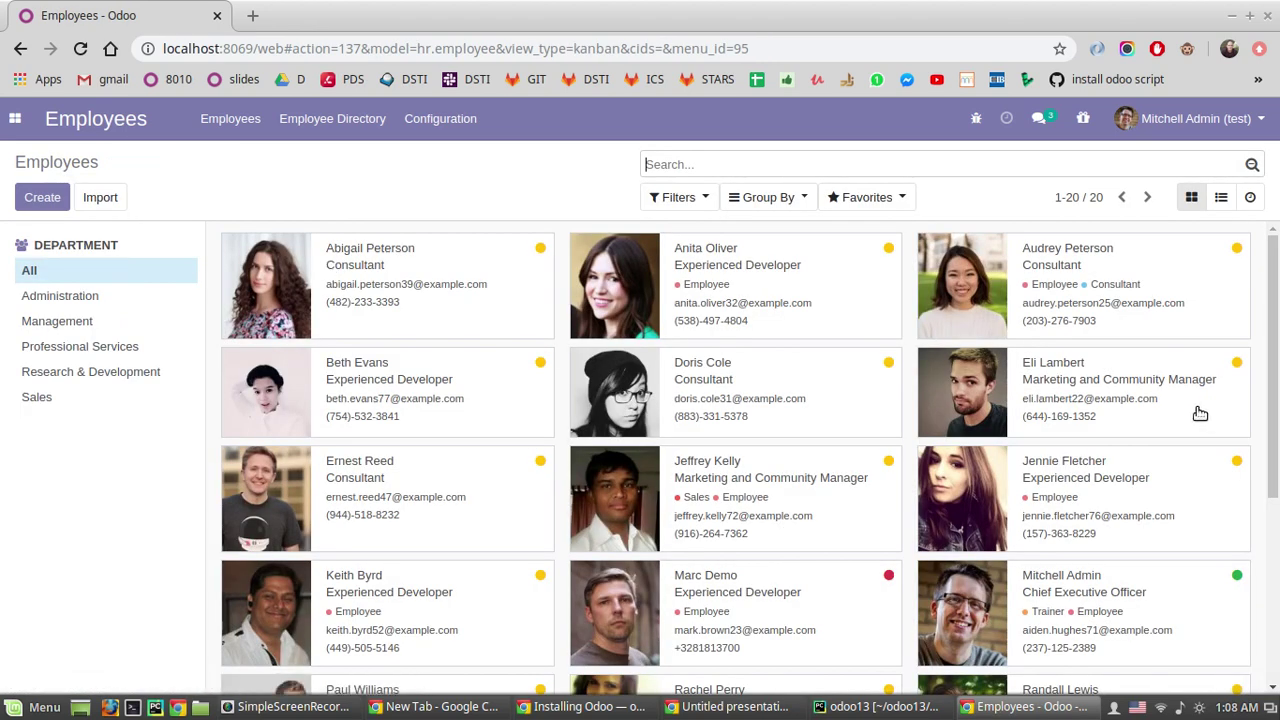
Step: Filter Administration and Management, return to All departments, and display employees in list view
{"action": "left_click", "coordinate": [30, 300]}
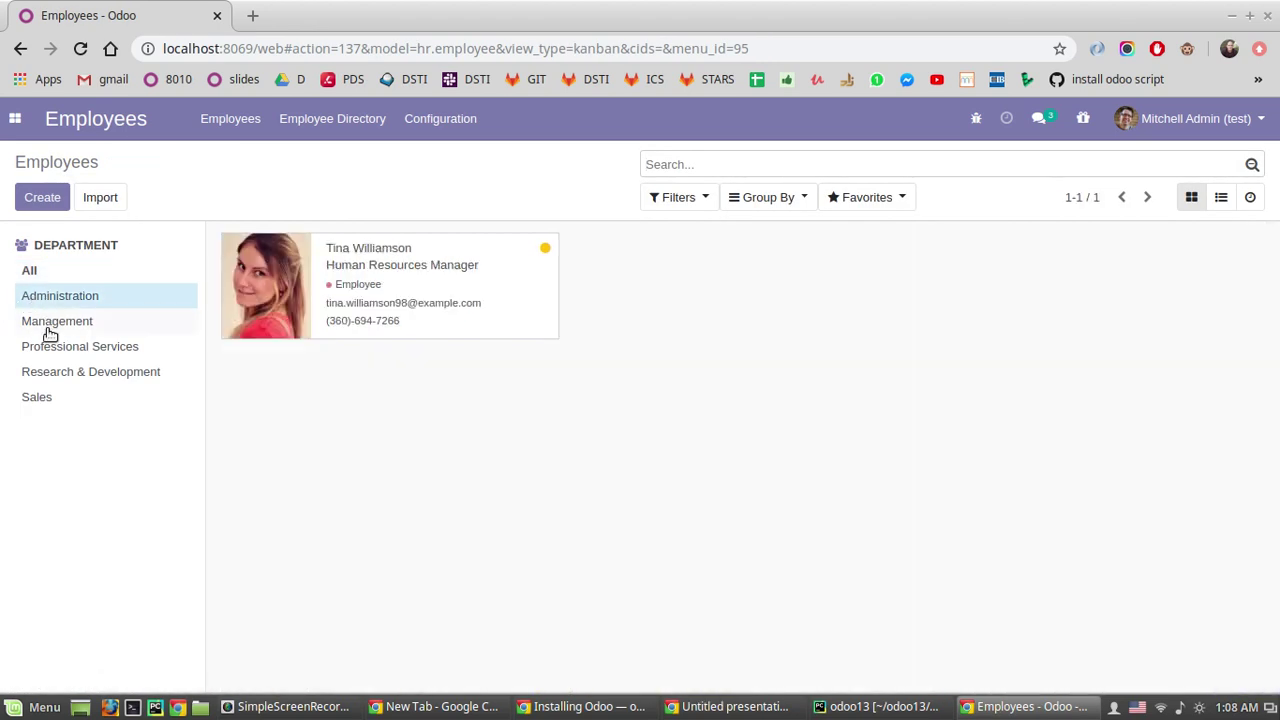
{"action": "left_click", "coordinate": [50, 326]}
{"action": "left_click", "coordinate": [60, 271]}
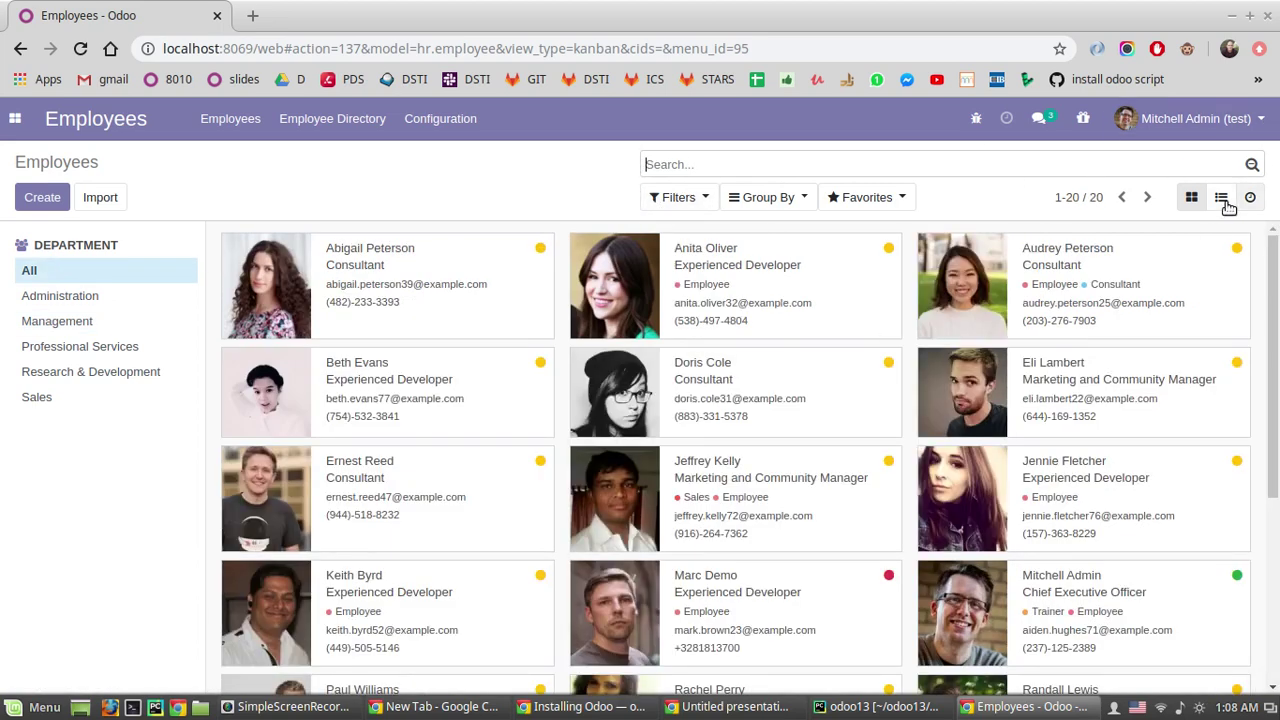
{"action": "left_click", "coordinate": [1222, 199]}
{"action": "left_click", "coordinate": [1251, 199]}
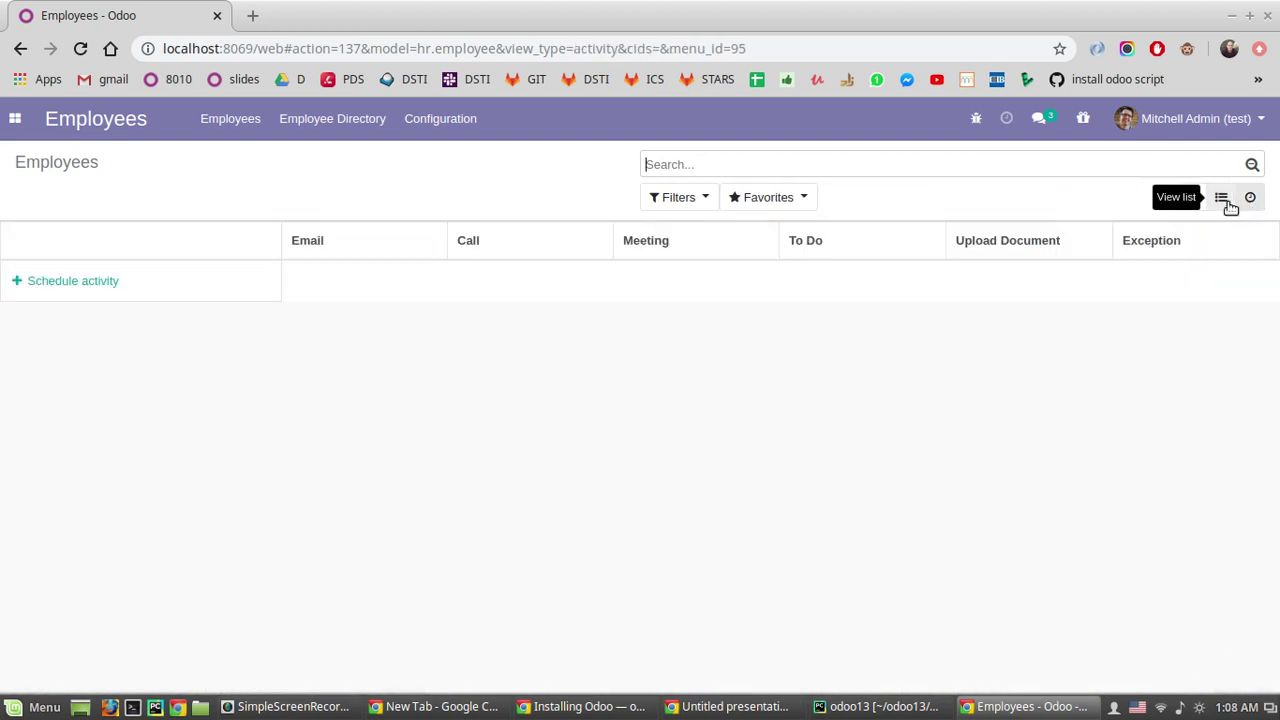
{"action": "left_click", "coordinate": [1227, 201]}
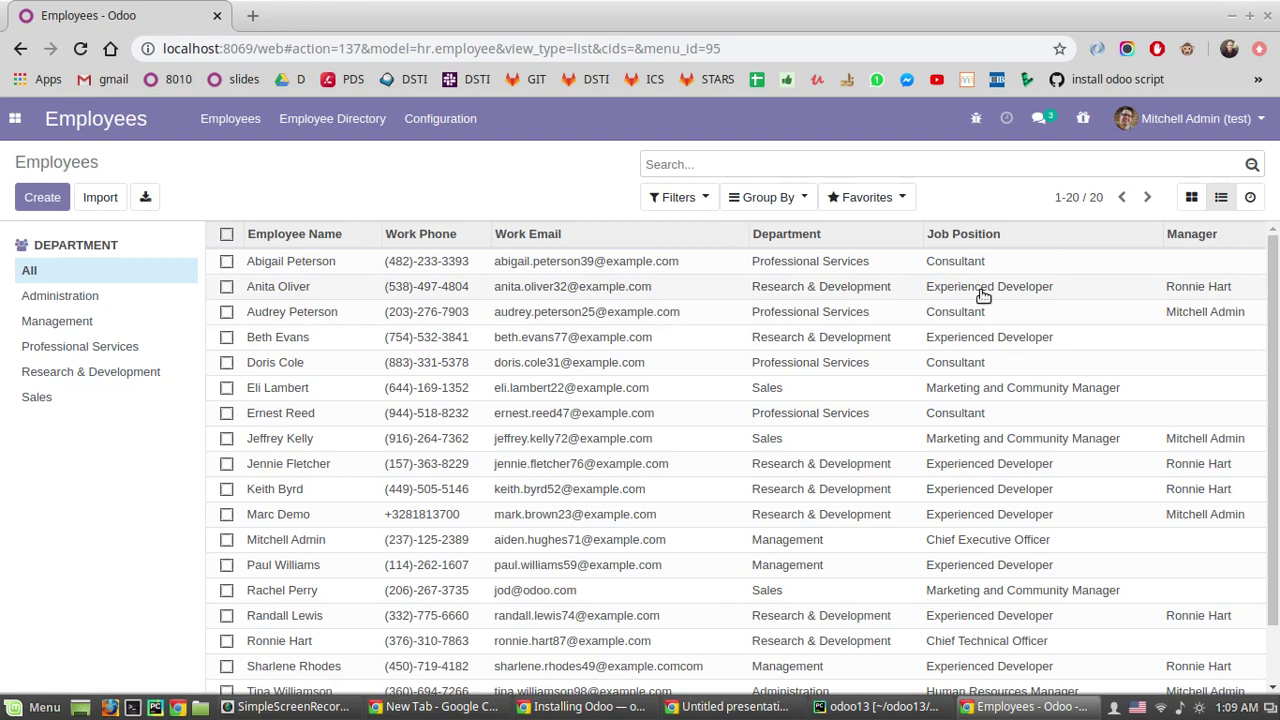